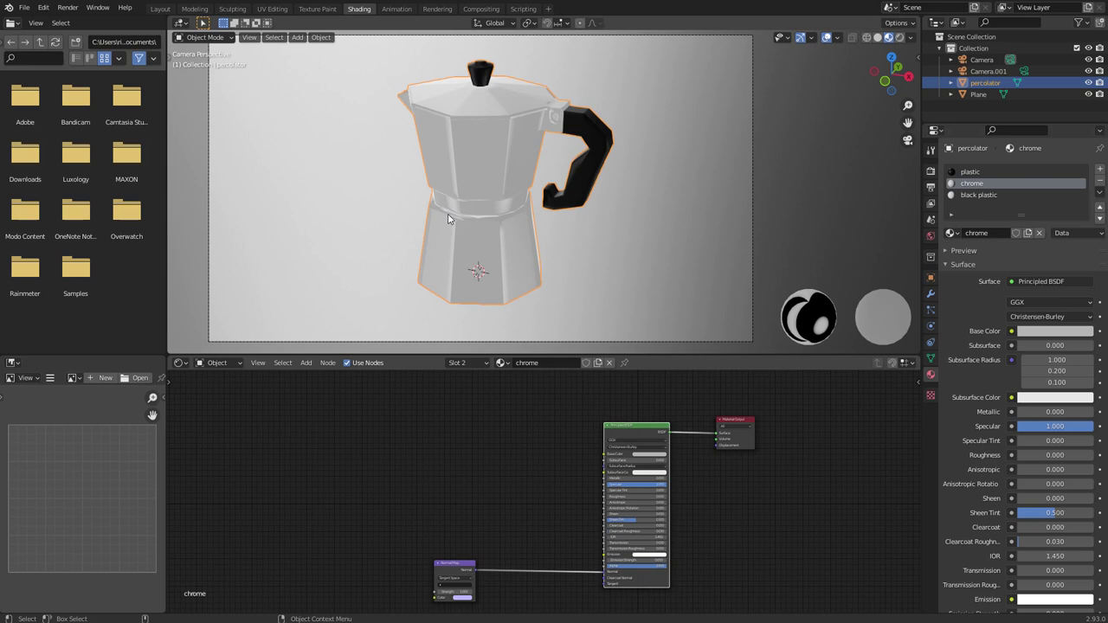
# Adjust the chrome material's base colour brightness and set Metallic to 1.000 and Roughness to 0.331.
pyautogui.click(1045, 333)
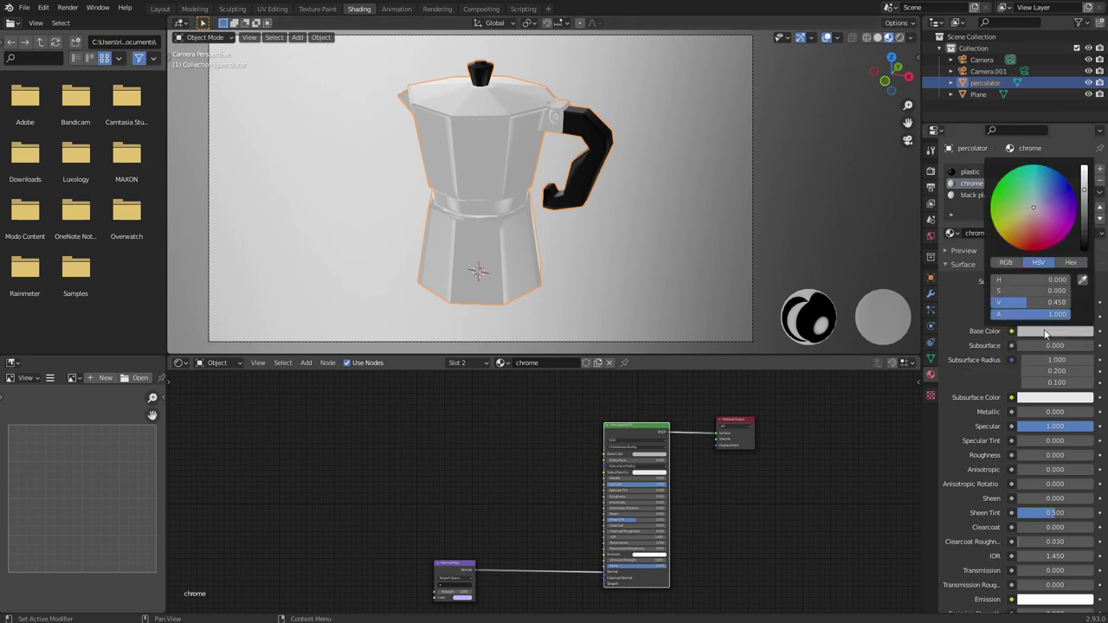
pyautogui.click(1084, 192)
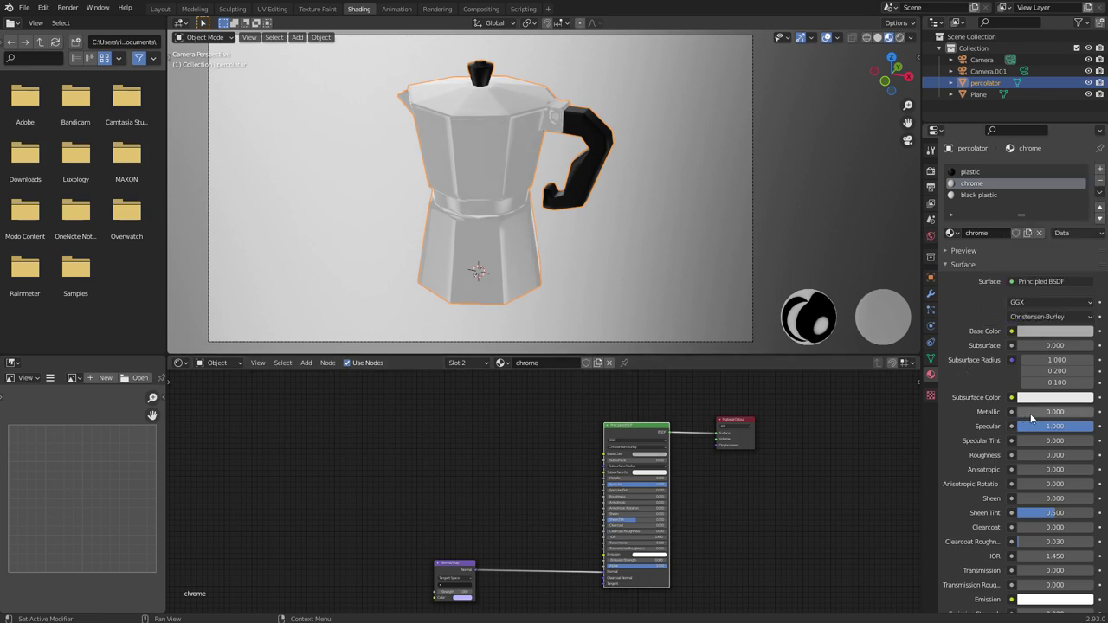
pyautogui.moveTo(1039, 412); pyautogui.dragTo(1087, 412)
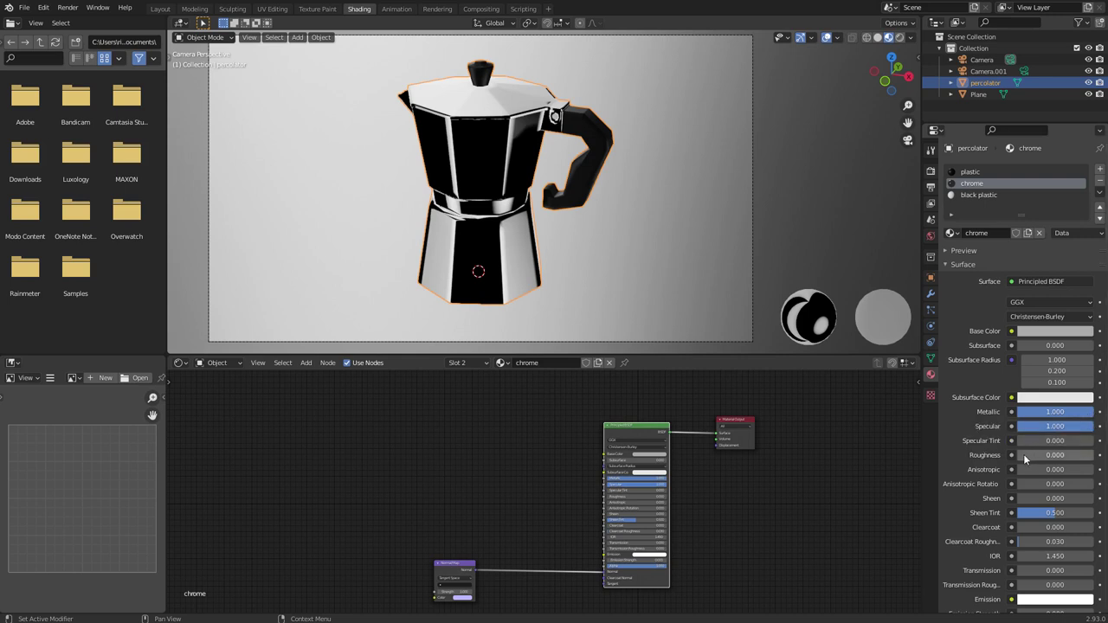
pyautogui.moveTo(1034, 454); pyautogui.dragTo(1060, 454)
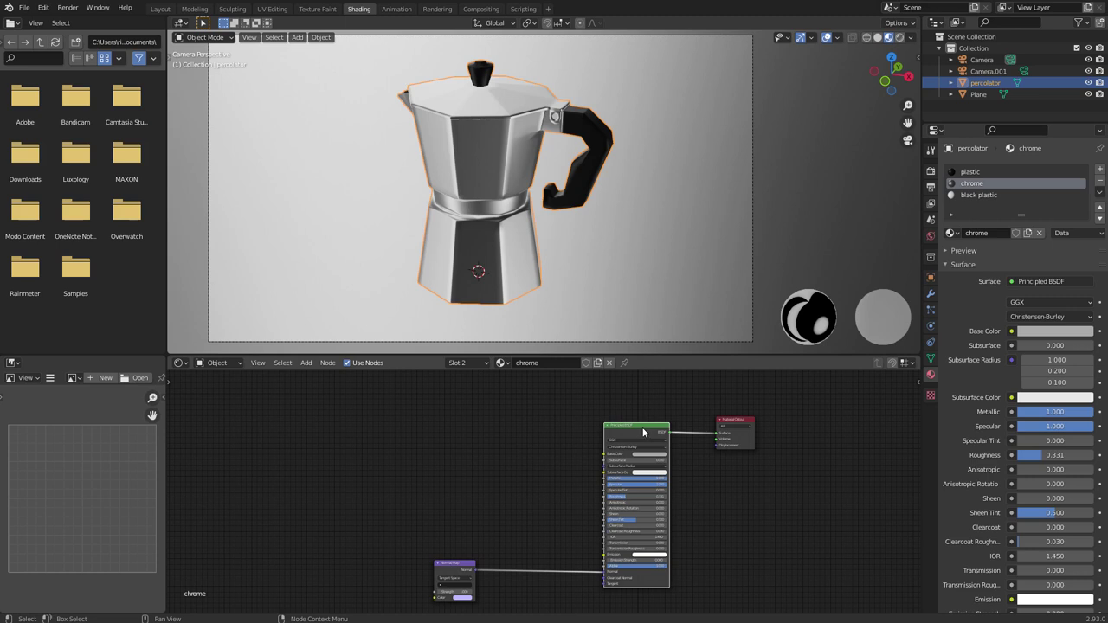
# Add an image texture with mapping and texture coordinate nodes to the Principled BSDF and disconnect it from Base Color.
pyautogui.hotkey('ctrl', 't')
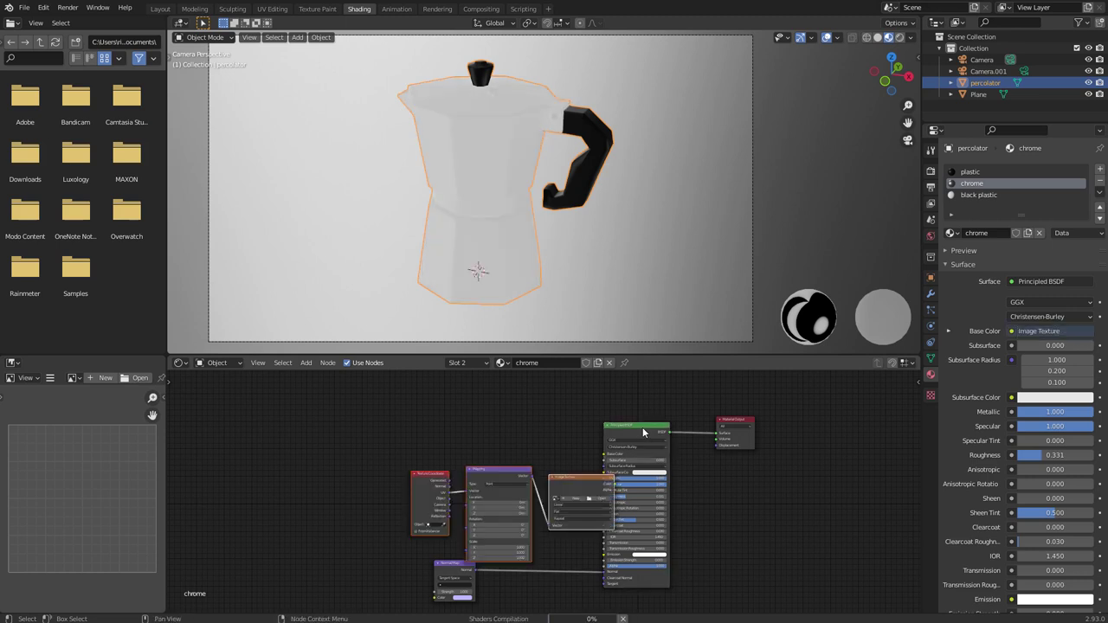
pyautogui.moveTo(580, 478); pyautogui.dragTo(519, 449)
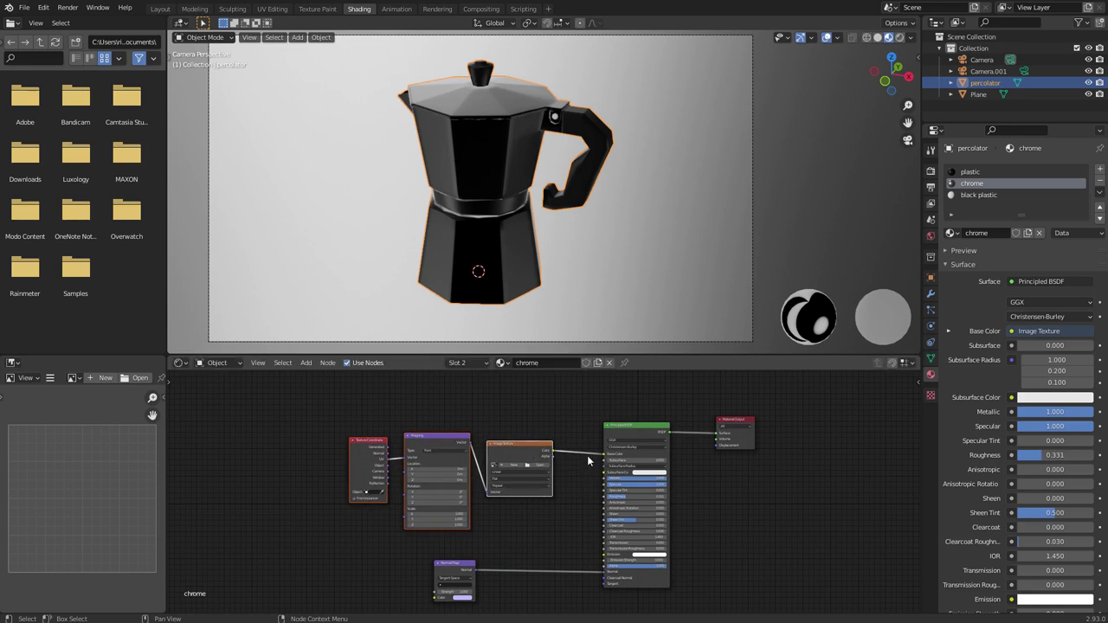
pyautogui.scroll(2, 587, 456)
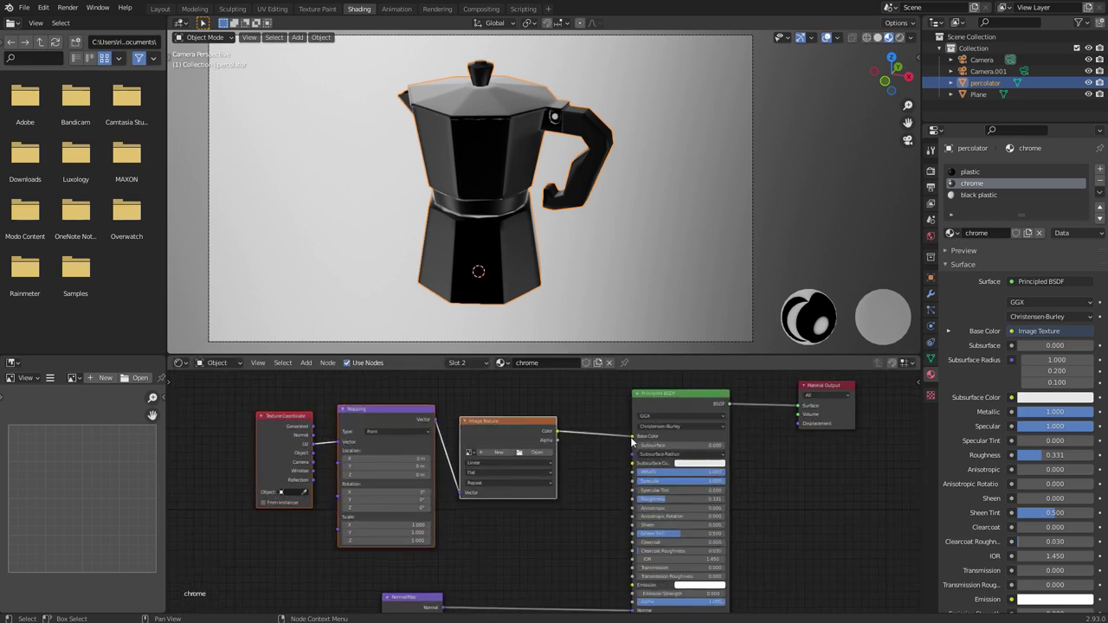
pyautogui.moveTo(633, 436); pyautogui.dragTo(591, 461)
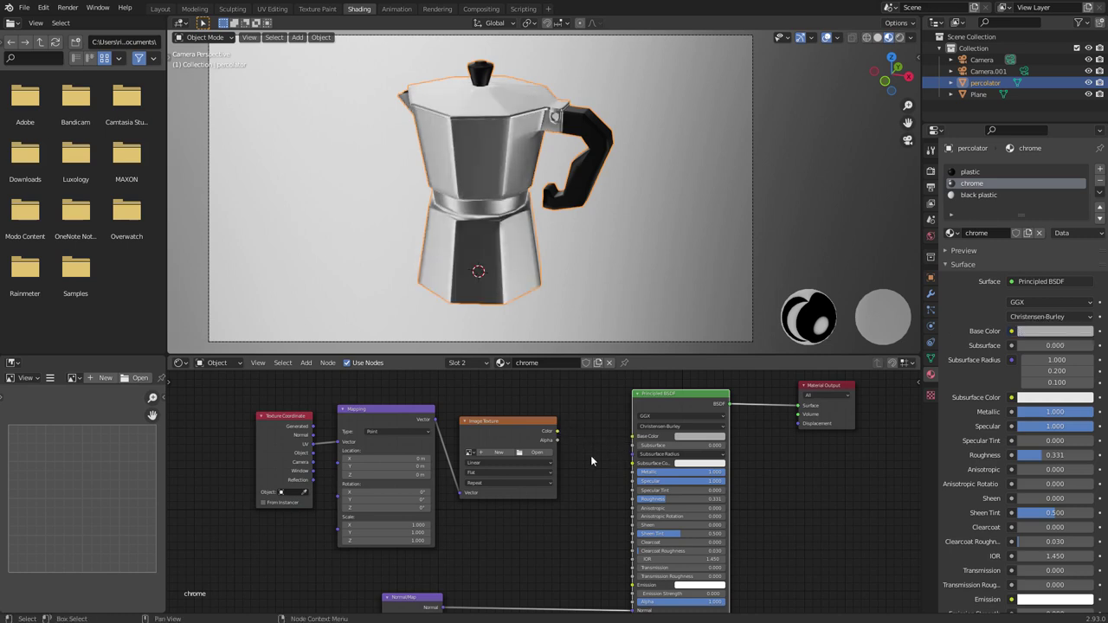
# Load anisotropic 2.png from the texture pack's images folder into the Image Texture node.
pyautogui.click(503, 425)
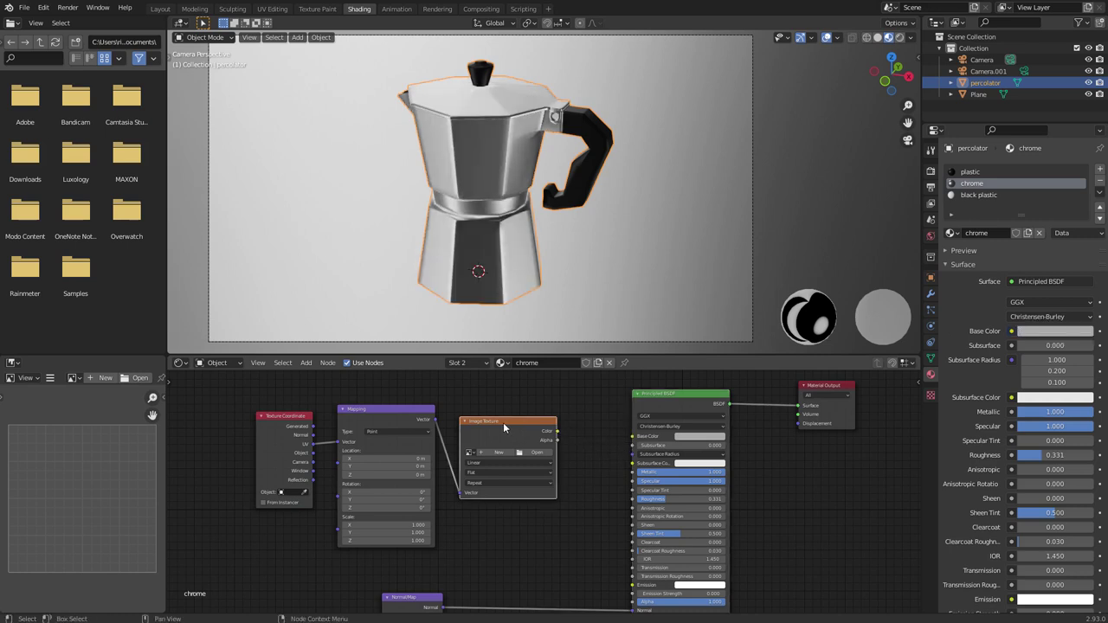
pyautogui.click(535, 452)
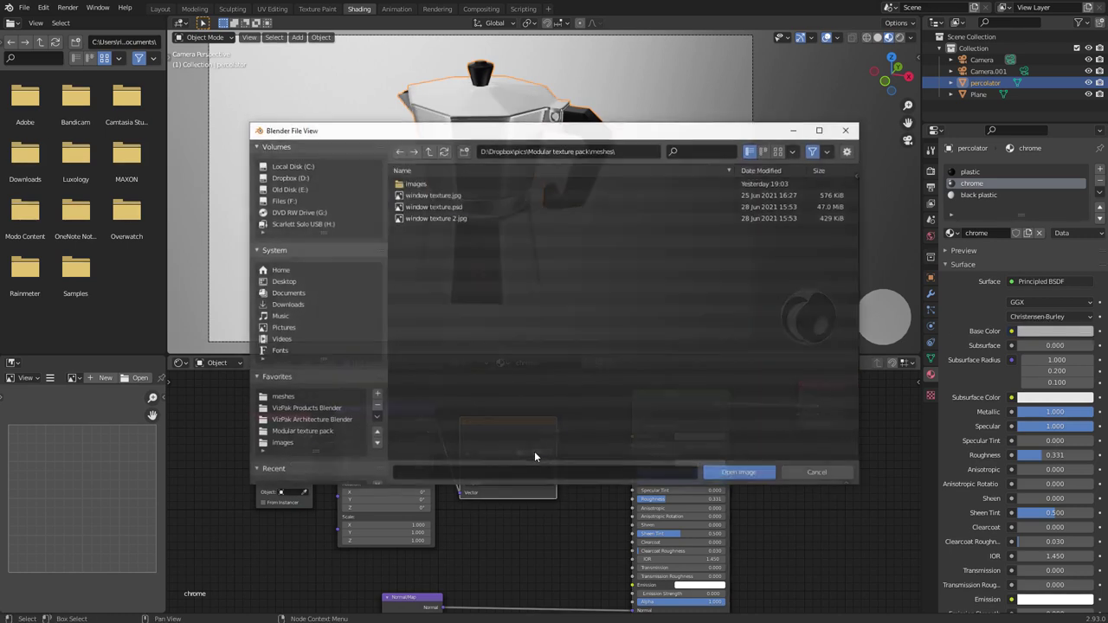
pyautogui.scroll(-3, 321, 431)
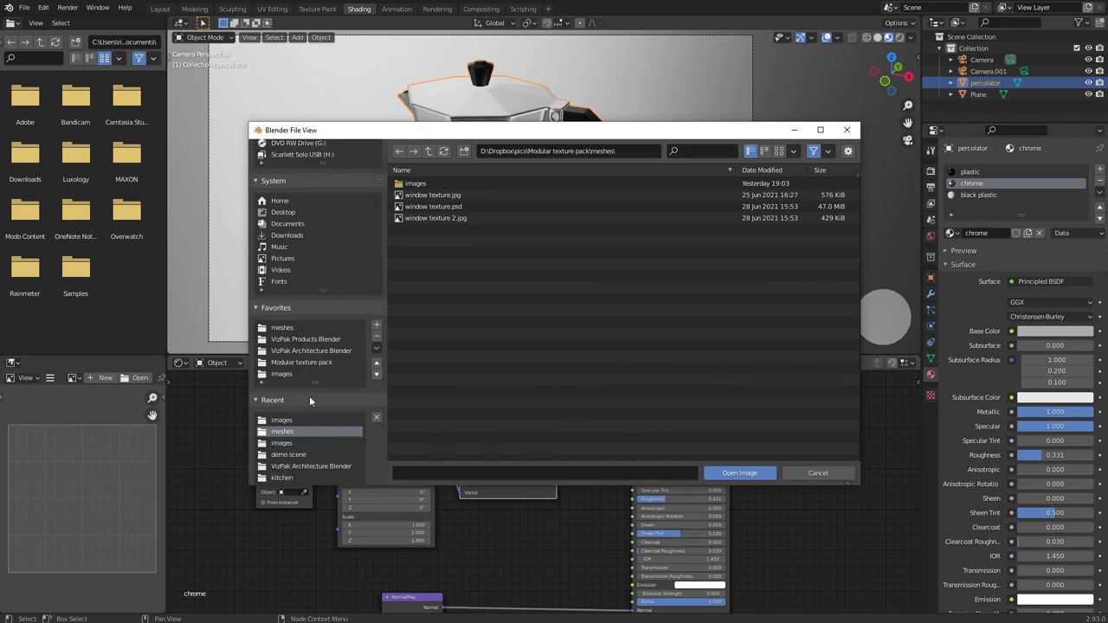
pyautogui.scroll(3, 311, 383)
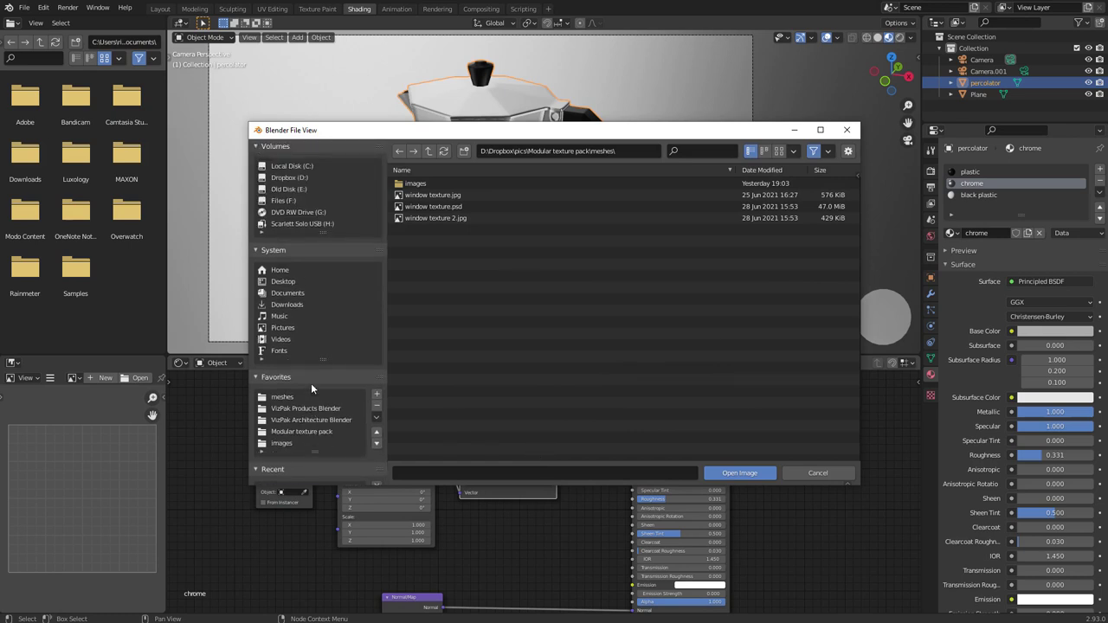
pyautogui.click(282, 446)
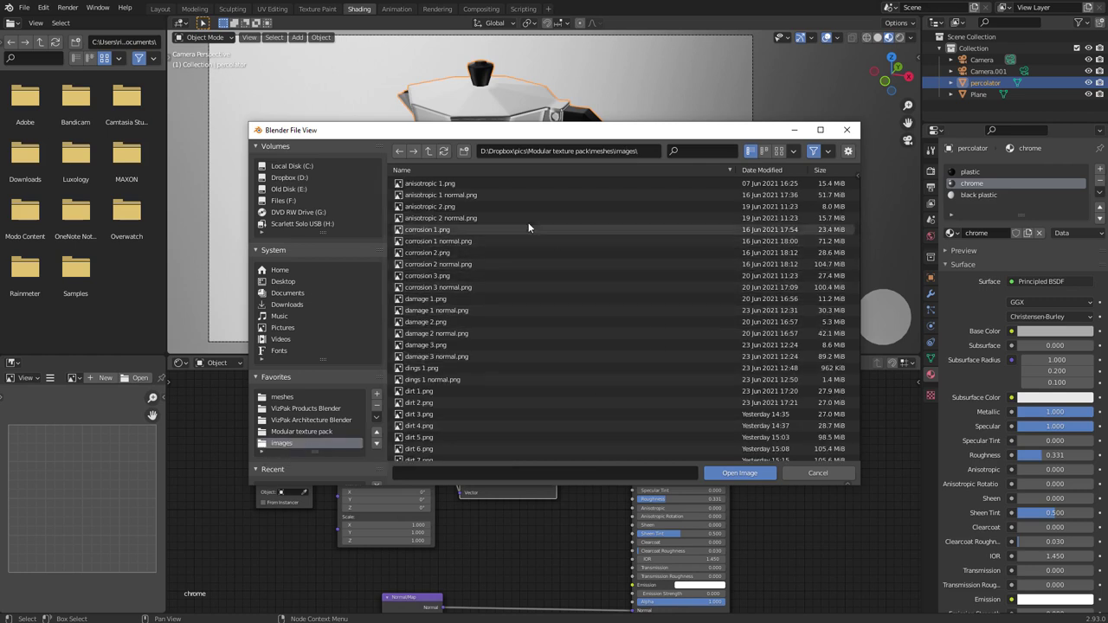
pyautogui.doubleClick(421, 212)
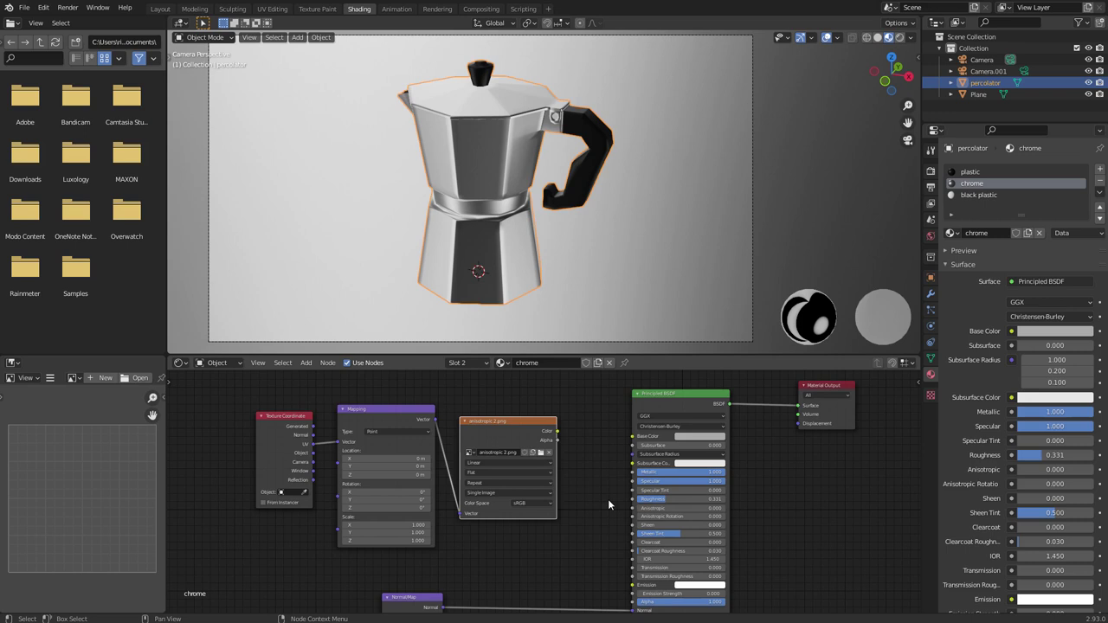
# Add a Value node below the anisotropic 2.png texture node and set it to 0.400.
pyautogui.click(309, 367)
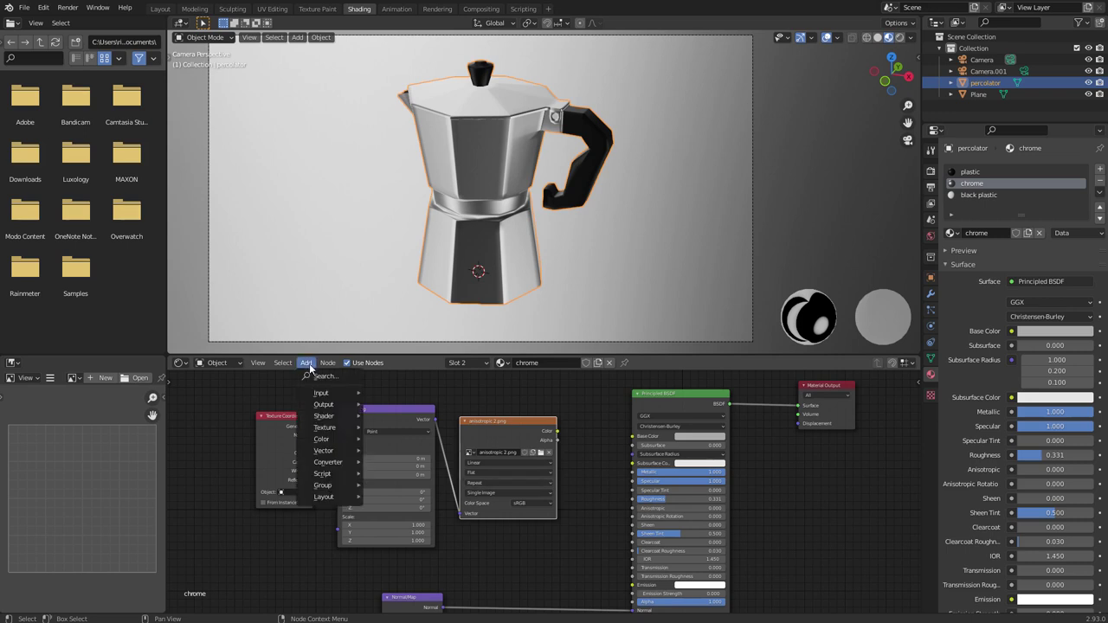
pyautogui.click(320, 378)
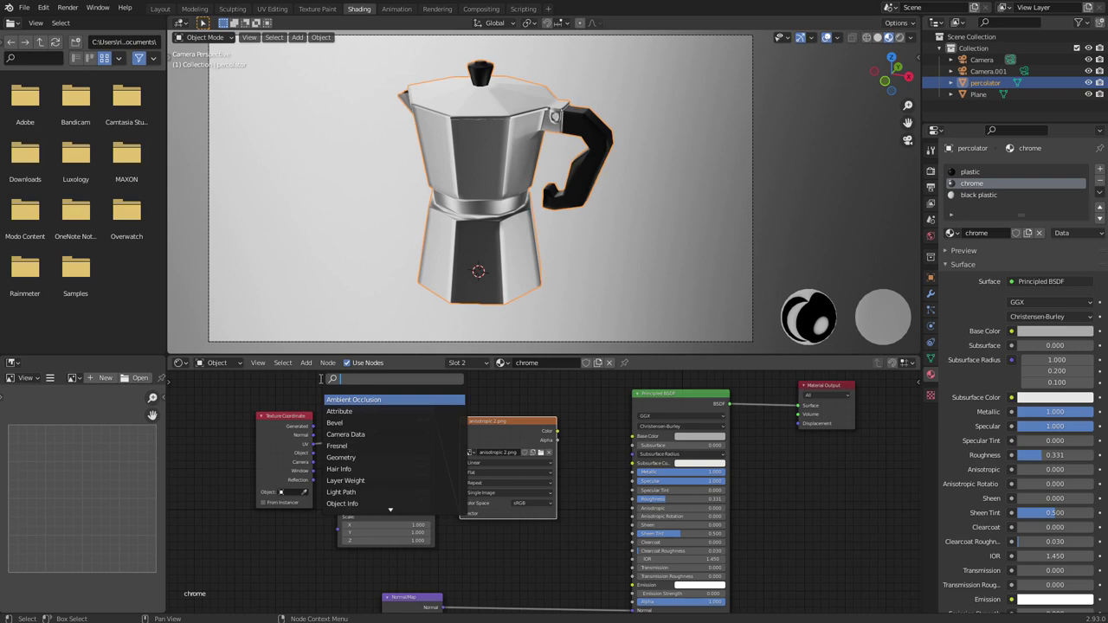
pyautogui.write('val')
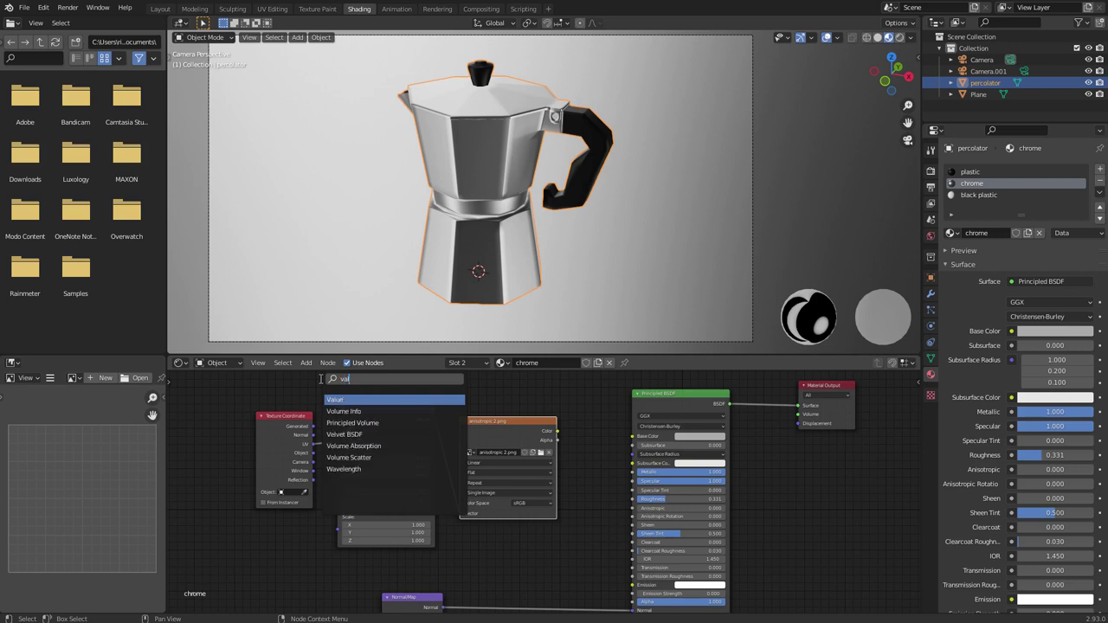
pyautogui.click(337, 399)
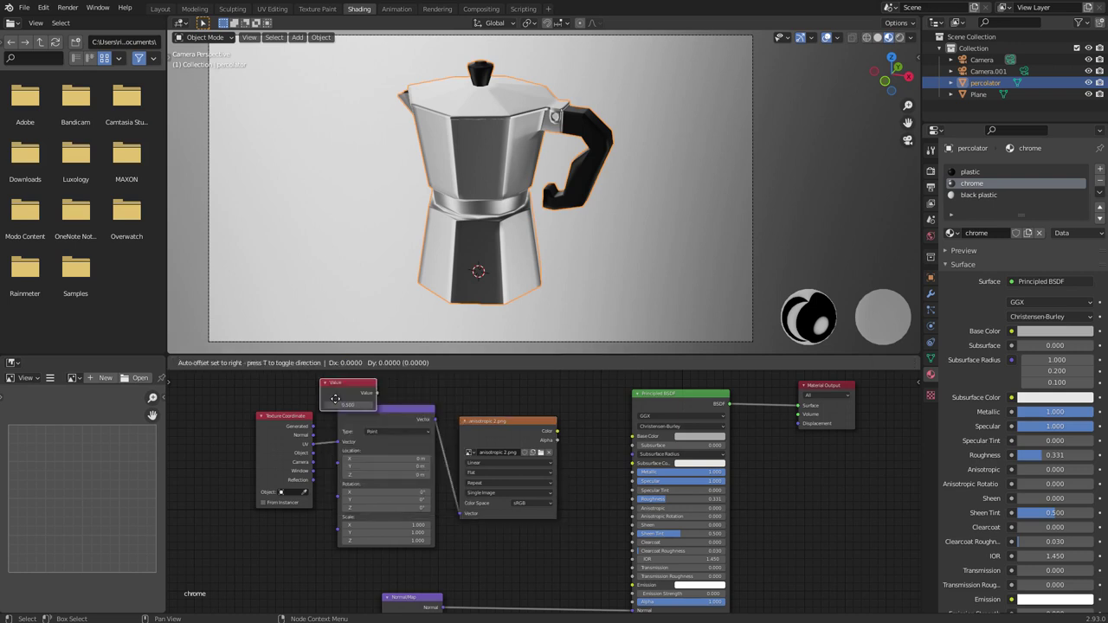
pyautogui.click(596, 617)
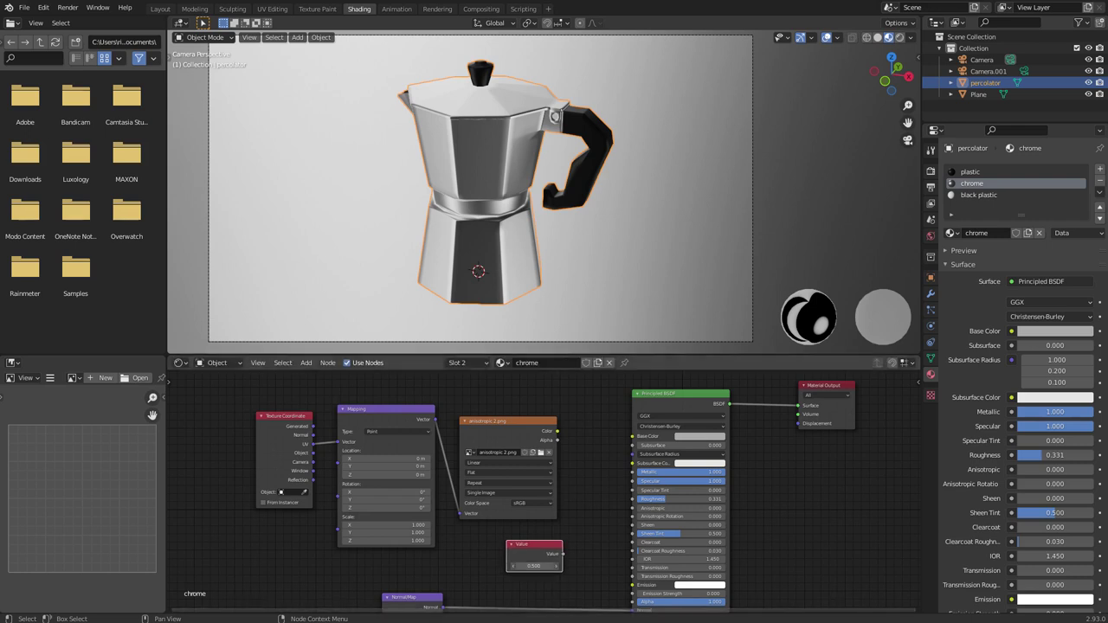
# Add a MixRGB node between the texture nodes and the Principled BSDF, spacing the nodes apart to make room.
pyautogui.click(309, 368)
pyautogui.click(319, 378)
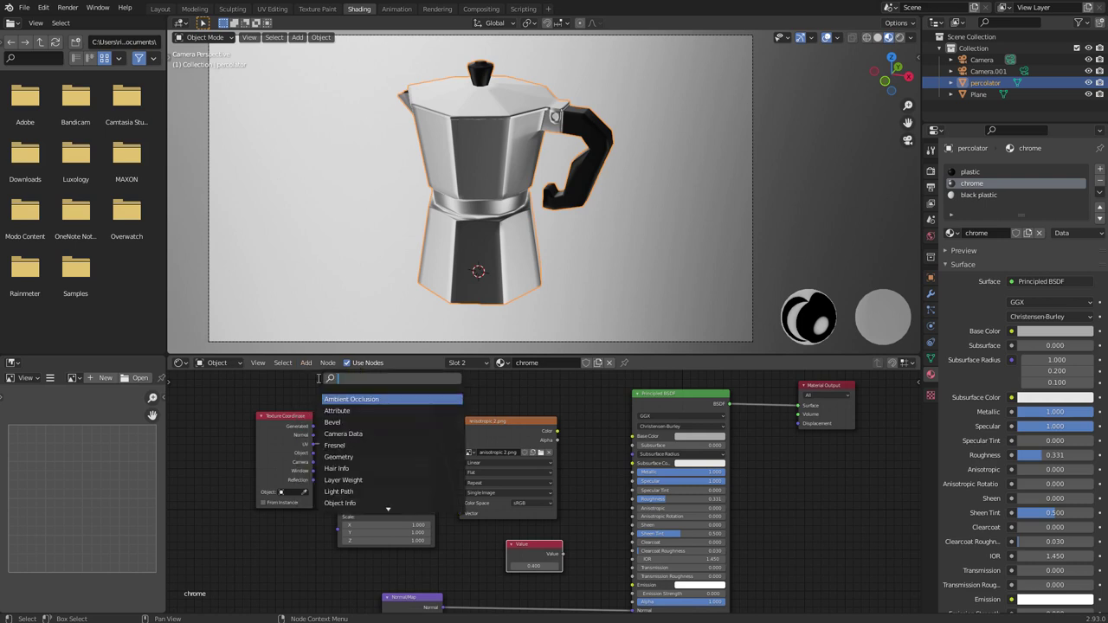
pyautogui.write('mix')
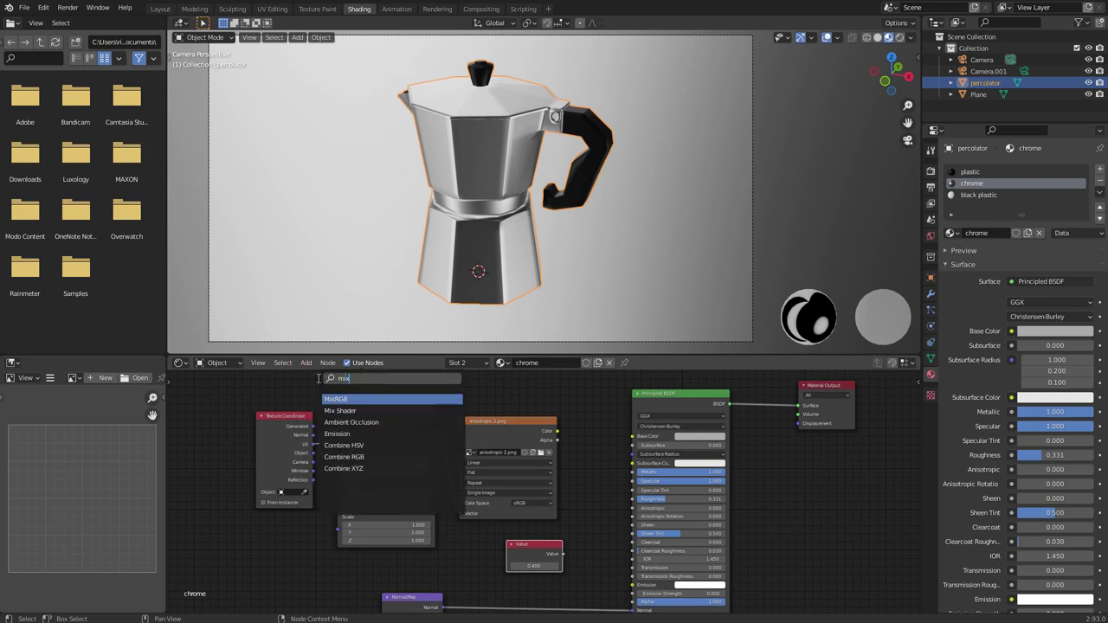
pyautogui.press('Return')
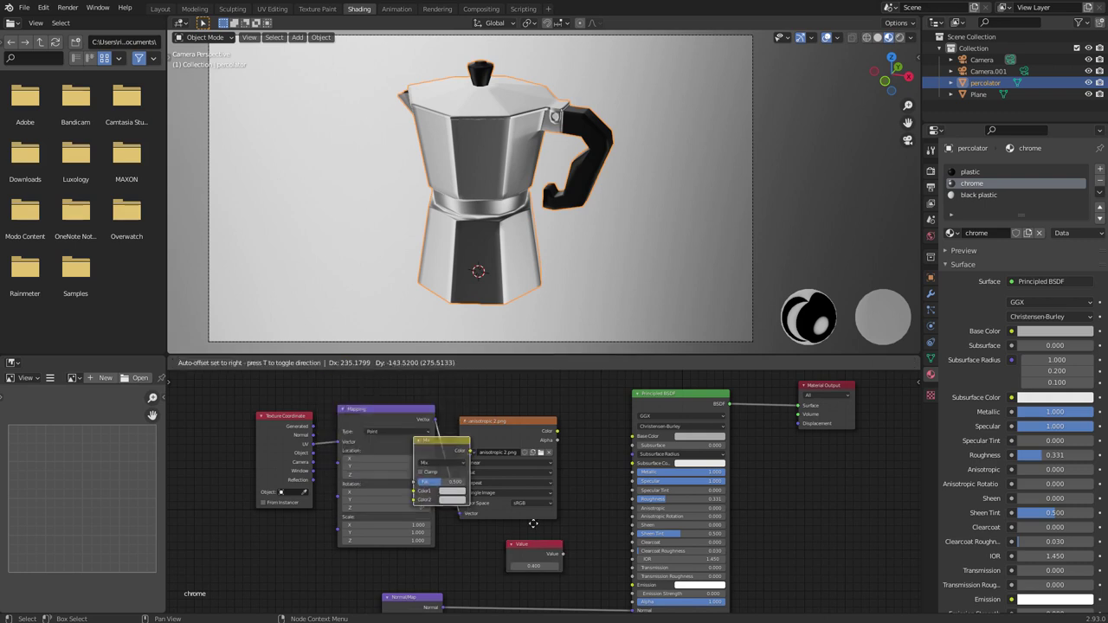
pyautogui.click(694, 545)
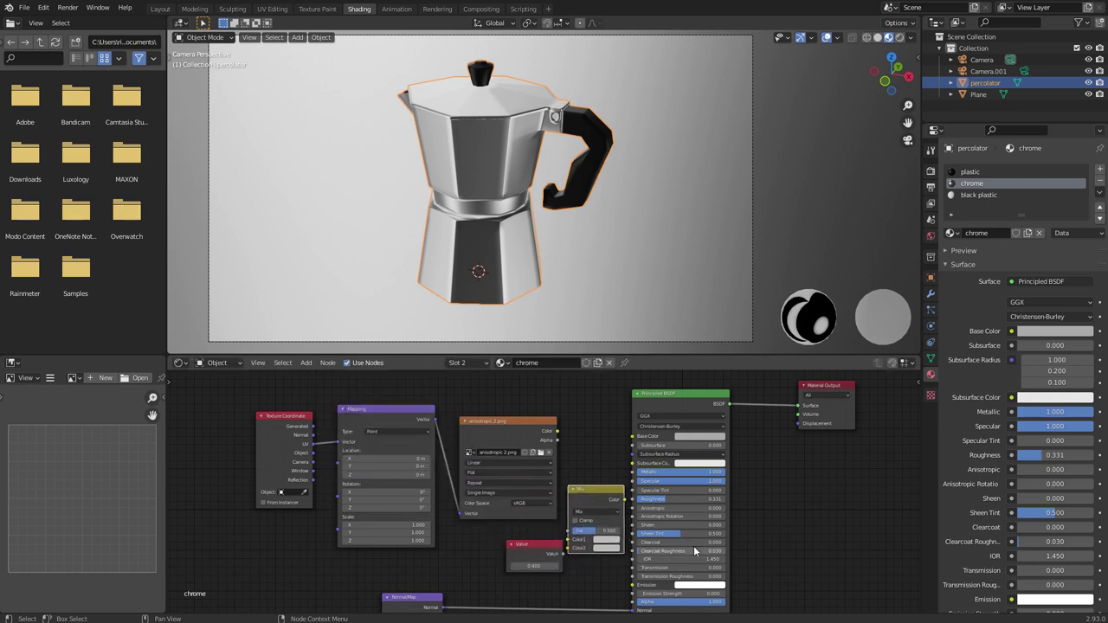
pyautogui.moveTo(688, 393); pyautogui.dragTo(741, 404)
pyautogui.moveTo(614, 487); pyautogui.dragTo(641, 484)
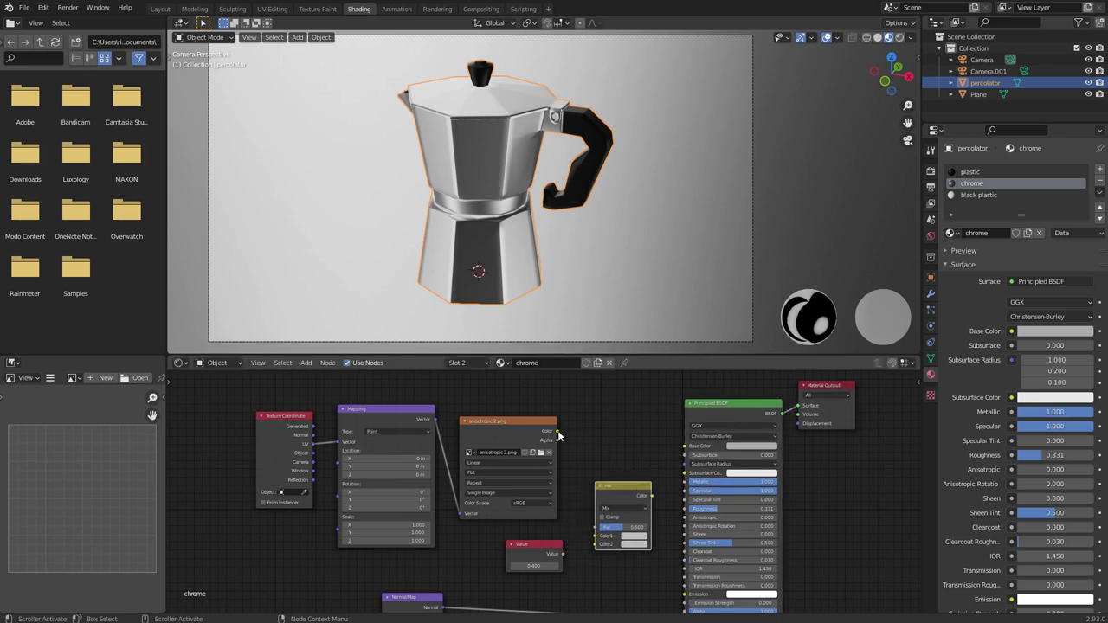
# Connect the texture's Color to Color1 and the Value node to Color2 of the mix node, with blending mode Add.
pyautogui.moveTo(558, 431); pyautogui.dragTo(596, 544)
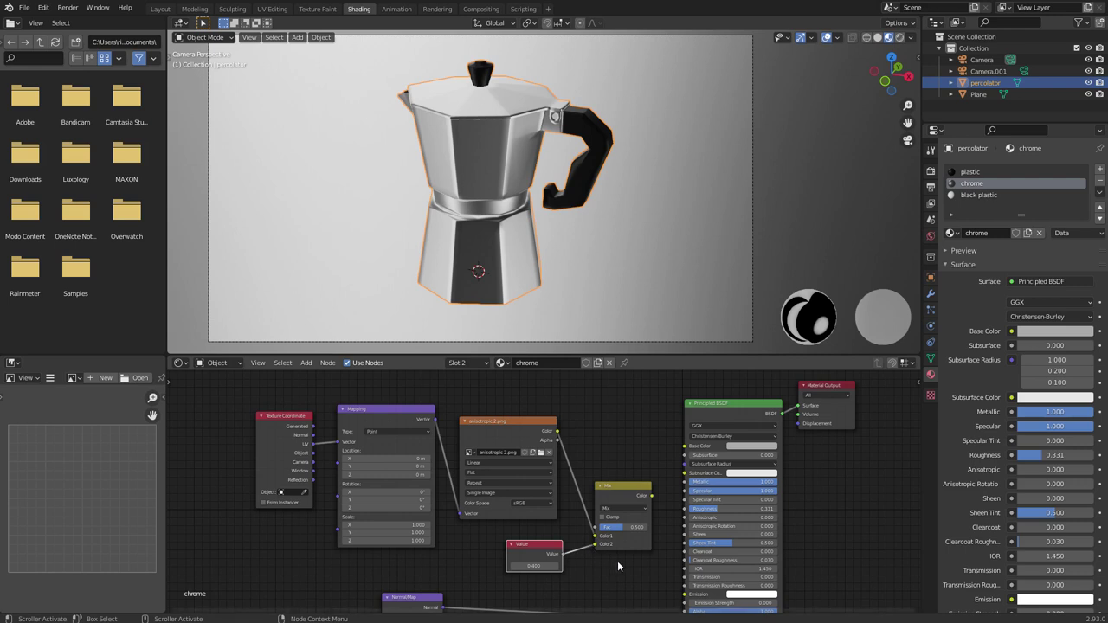
pyautogui.click(615, 511)
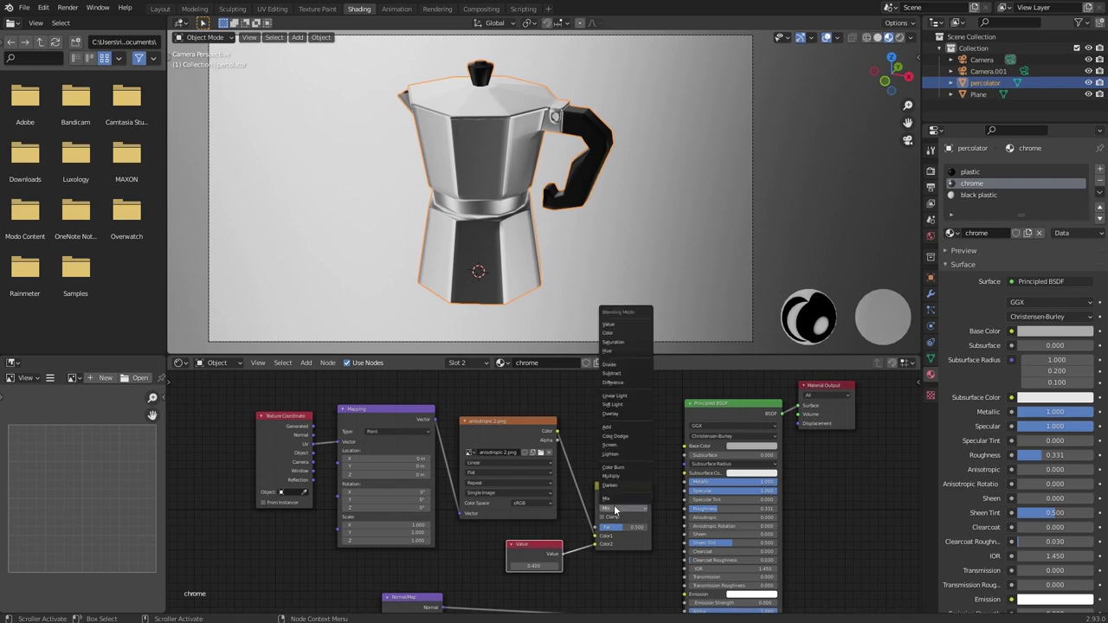
pyautogui.click(608, 426)
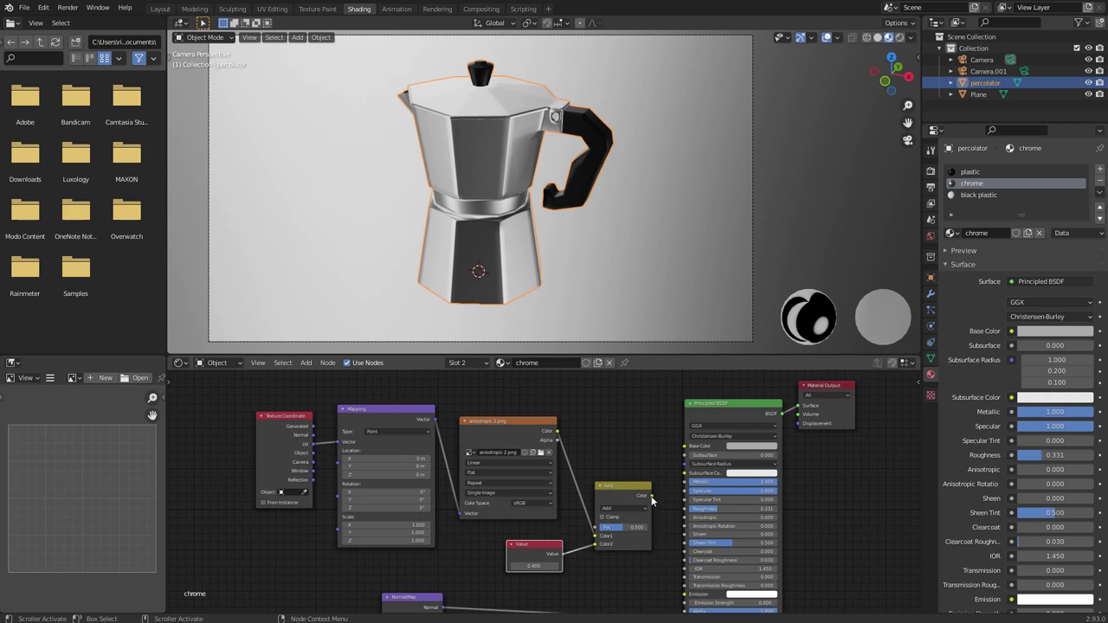
# Connect the Add node's Color output to the Principled BSDF's Roughness and adjust its Fac in rendered viewport shading.
pyautogui.moveTo(652, 495); pyautogui.dragTo(684, 509)
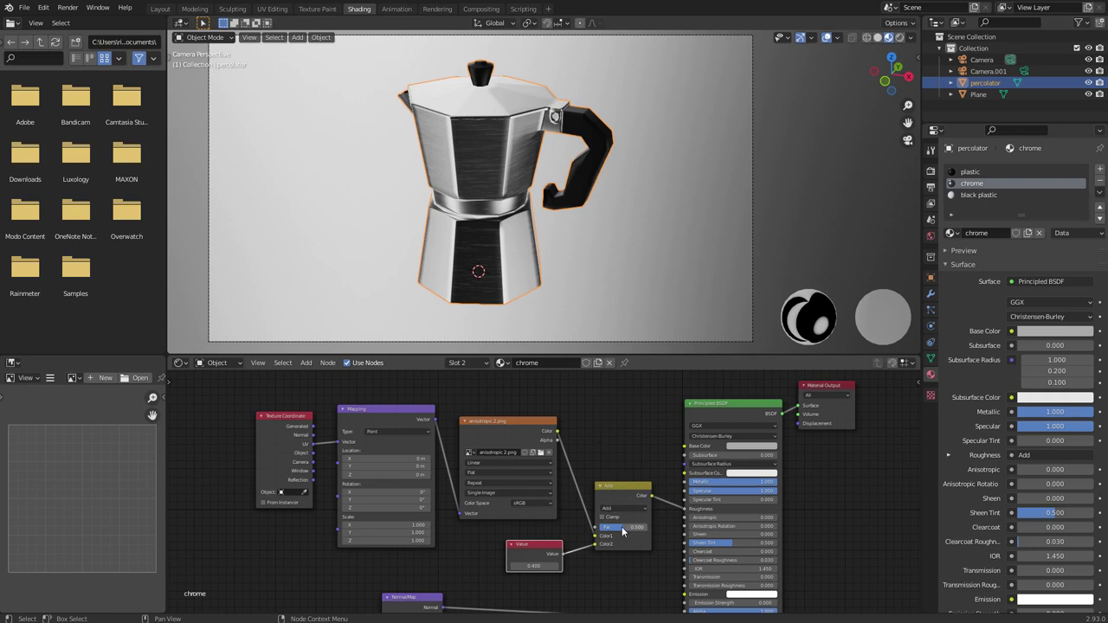
pyautogui.moveTo(621, 526)
pyautogui.mouseDown()
pyautogui.moveTo(658, 526)
pyautogui.moveTo(610, 527)
pyautogui.moveTo(636, 527)
pyautogui.moveTo(622, 527)
pyautogui.mouseUp()
pyautogui.click(899, 37)
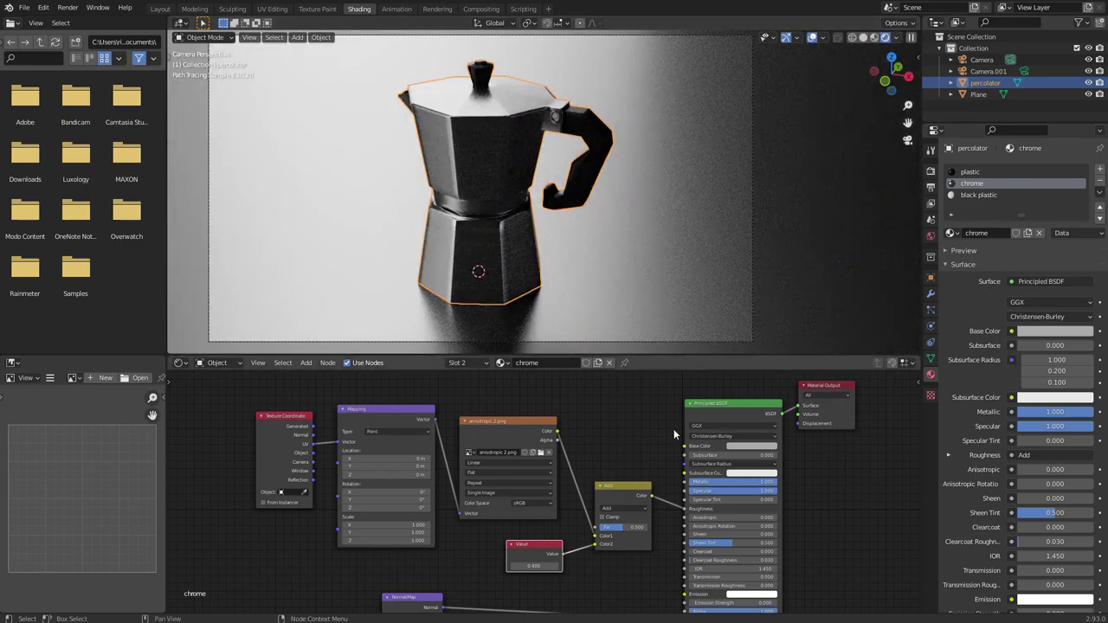
pyautogui.moveTo(625, 527); pyautogui.dragTo(650, 527)
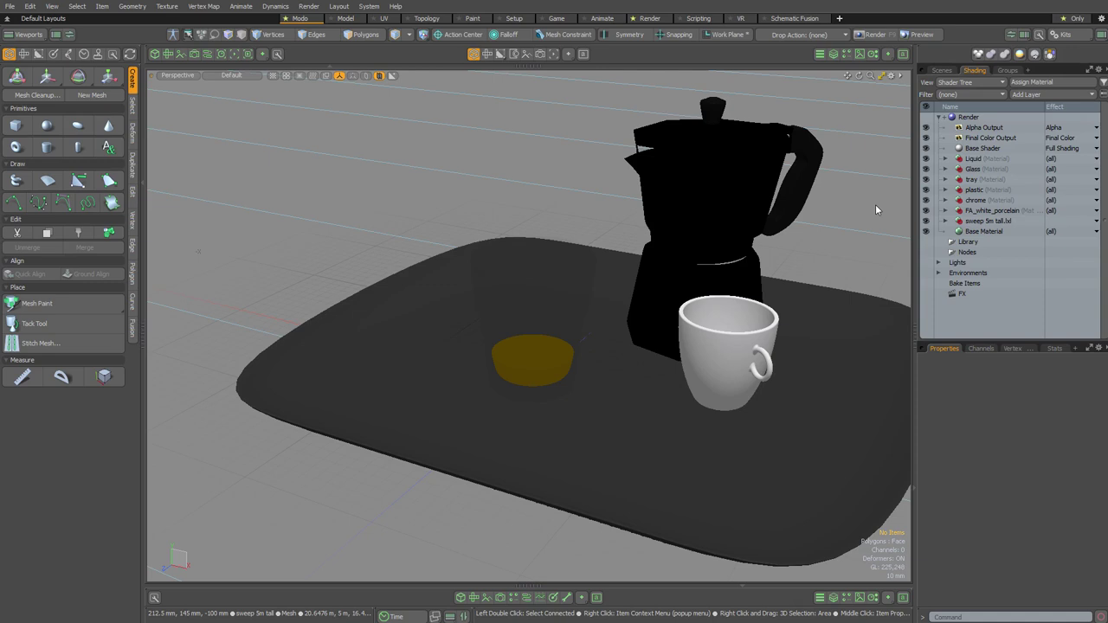
# In Modo, show the preview render beside the 3D viewport and select the Glass material from the rendered tumbler.
pyautogui.click(233, 54)
pyautogui.click(334, 320)
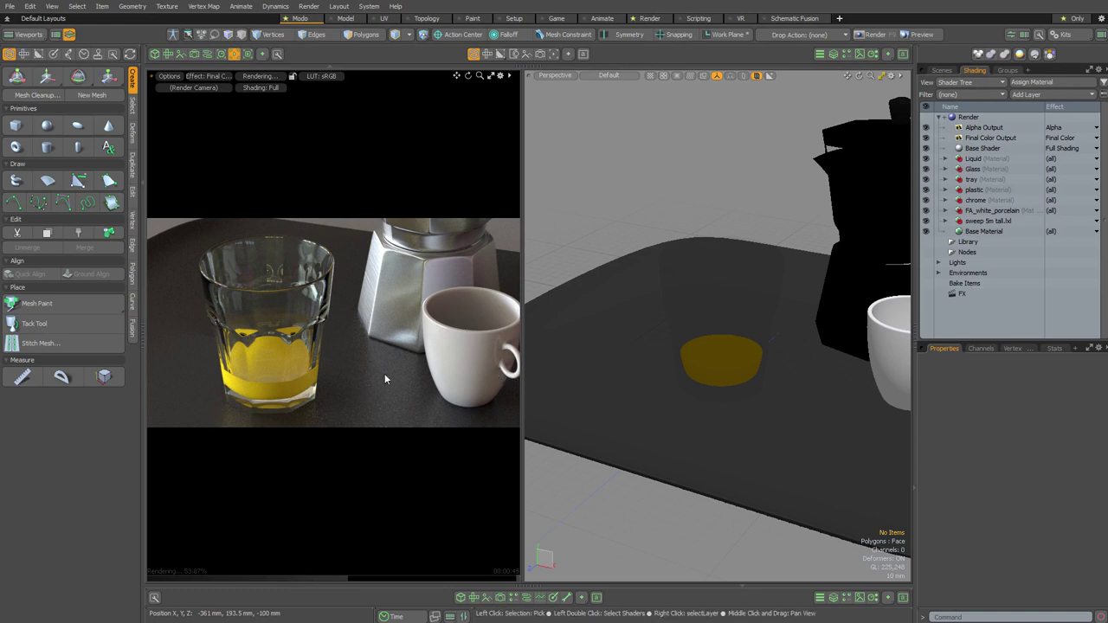
pyautogui.click(360, 357)
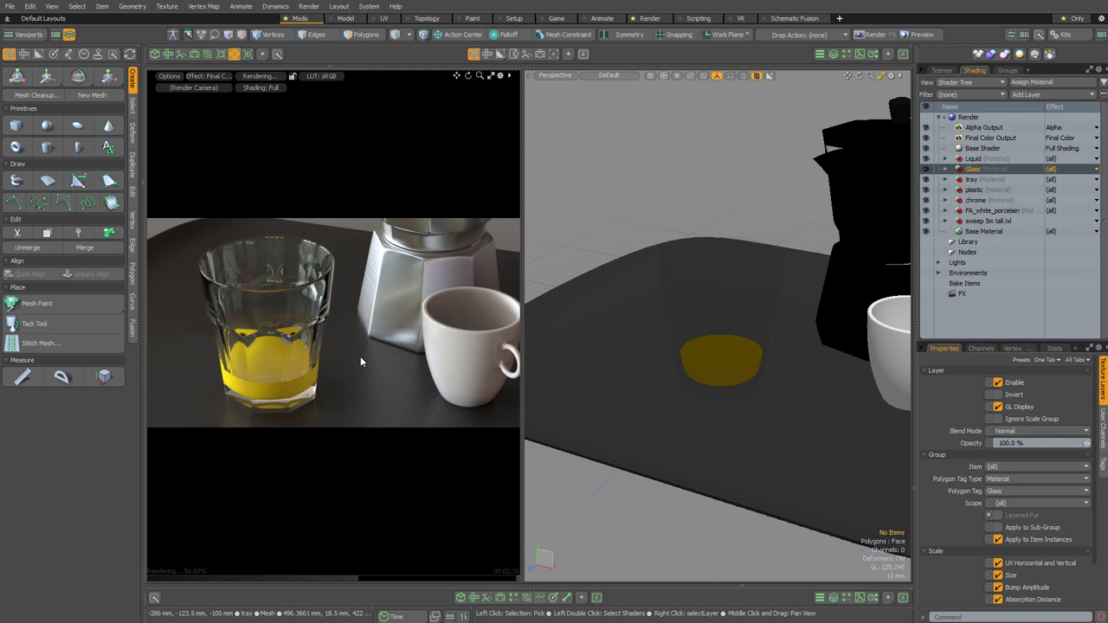
# Bring up the kits palette over the 3D viewport and open the Modular Texture Pack preset browser.
pyautogui.click(1066, 35)
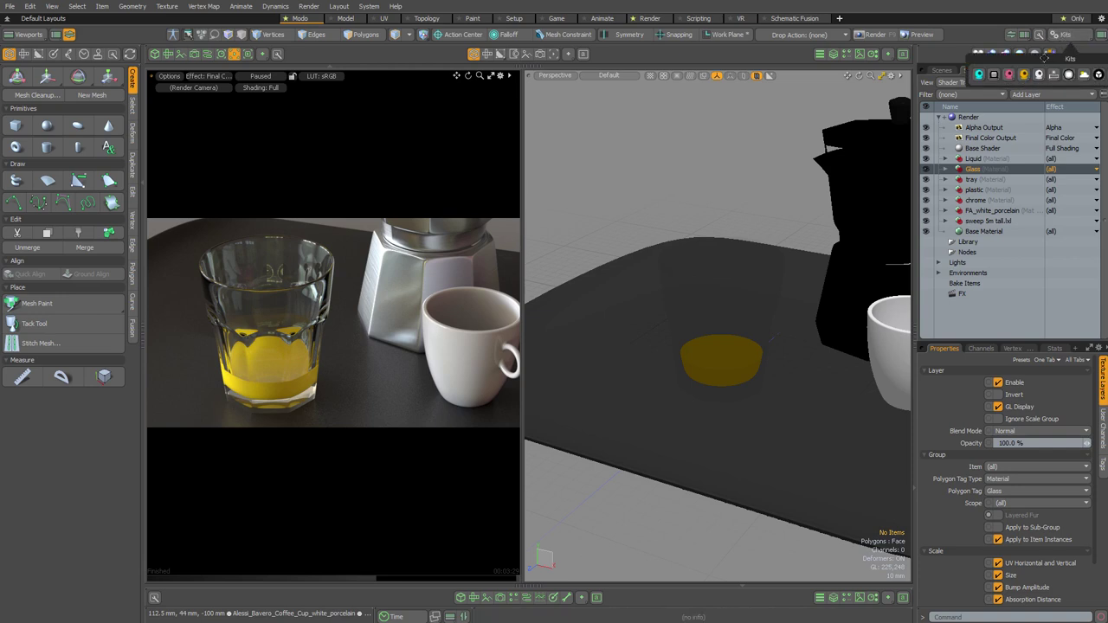
pyautogui.moveTo(990, 65); pyautogui.dragTo(850, 80)
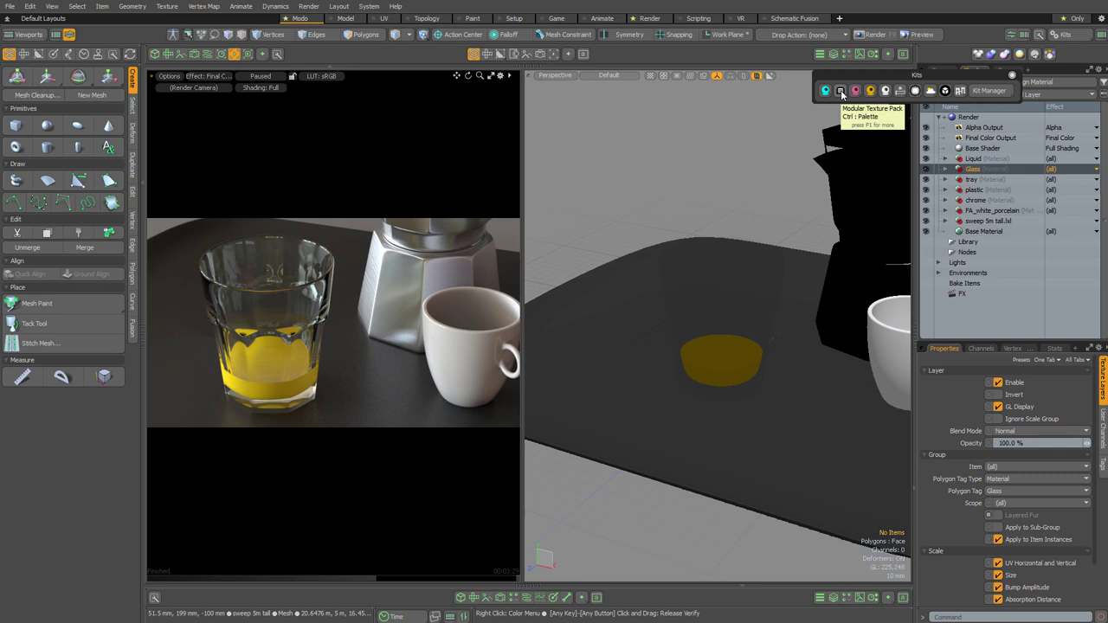
pyautogui.click(840, 91)
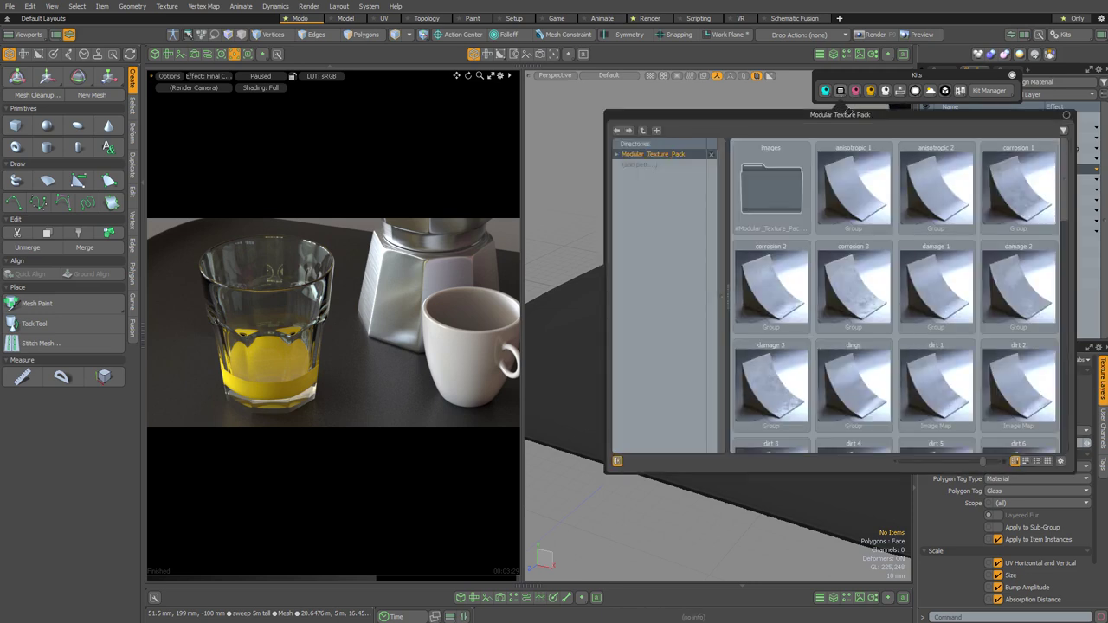
# Move the Modular Texture Pack browser clear of the Shader Tree and close the kits palette.
pyautogui.moveTo(863, 115); pyautogui.dragTo(374, 119)
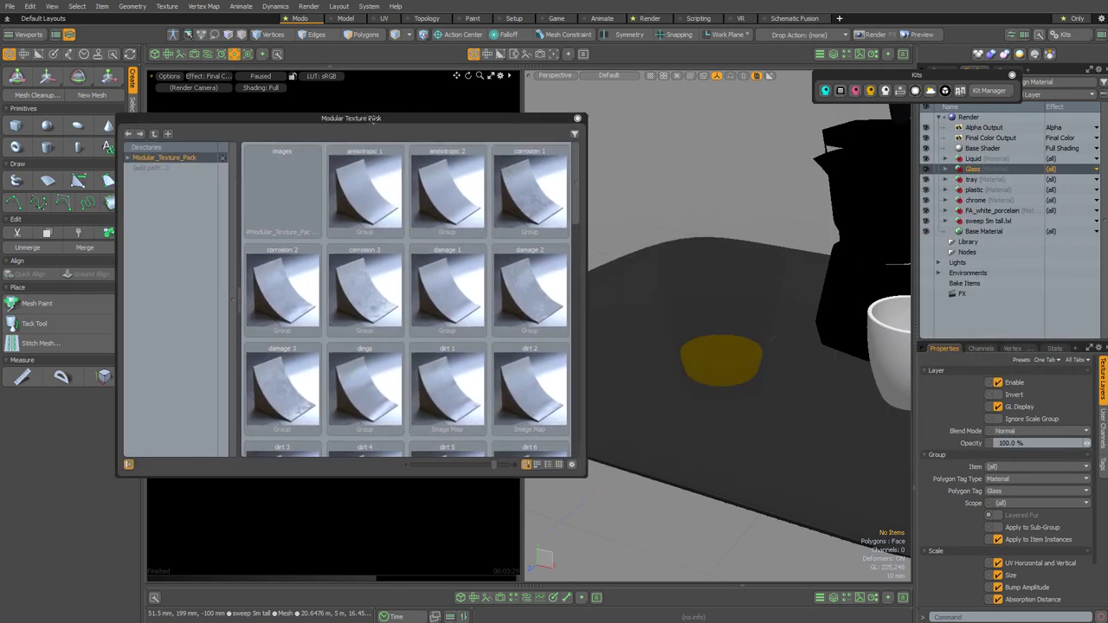
pyautogui.click(1012, 75)
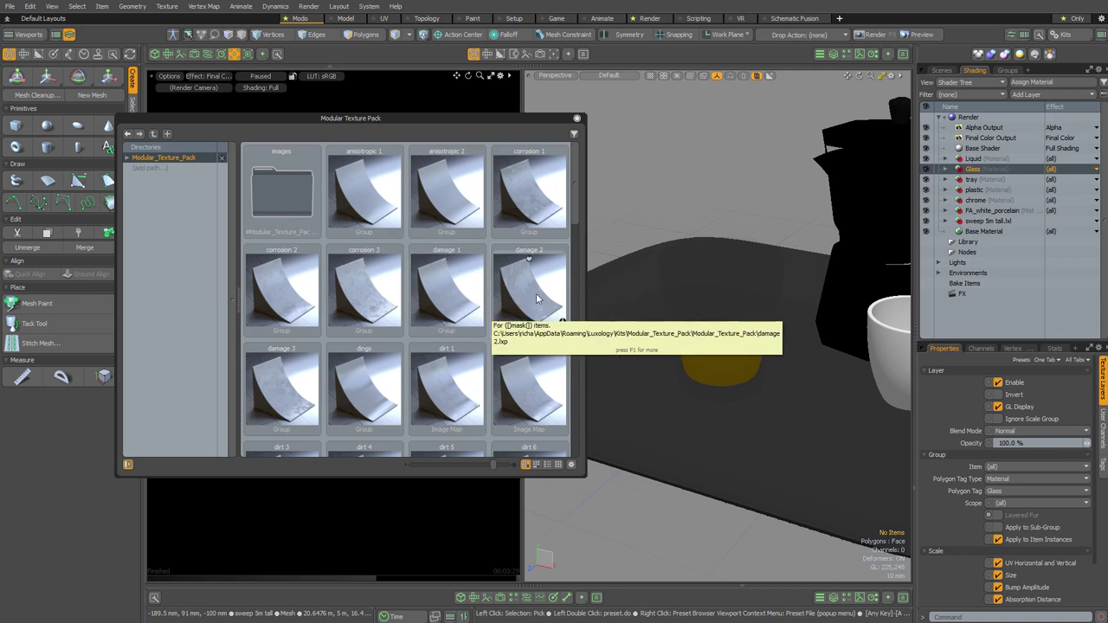
pyautogui.scroll(-2, 575, 217)
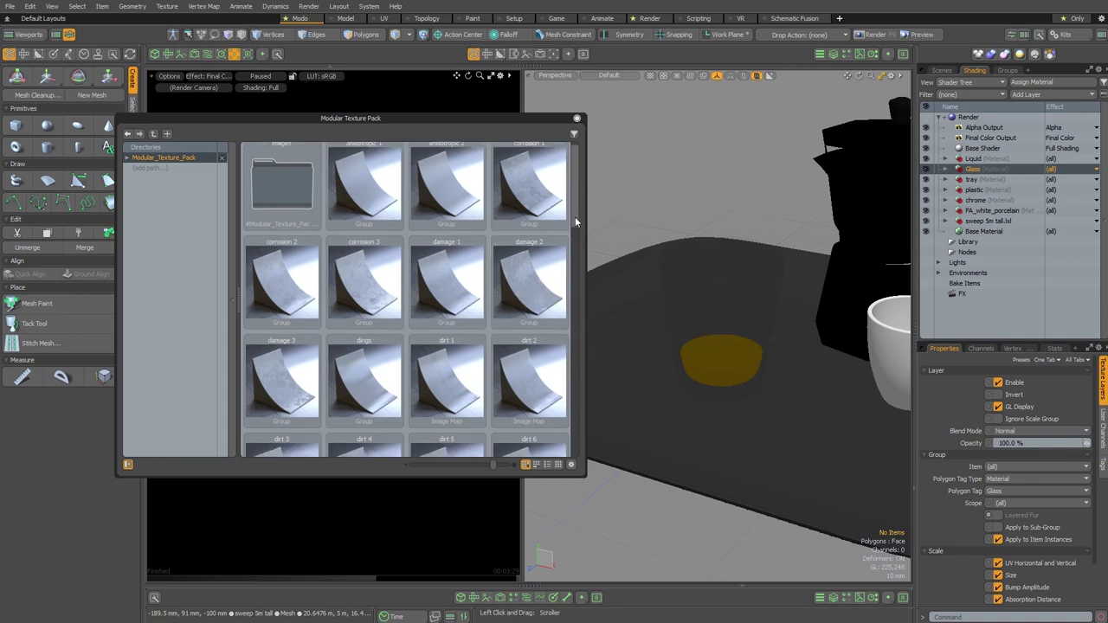
pyautogui.moveTo(574, 217)
pyautogui.mouseDown()
pyautogui.moveTo(574, 403)
pyautogui.moveTo(565, 203)
pyautogui.mouseUp()
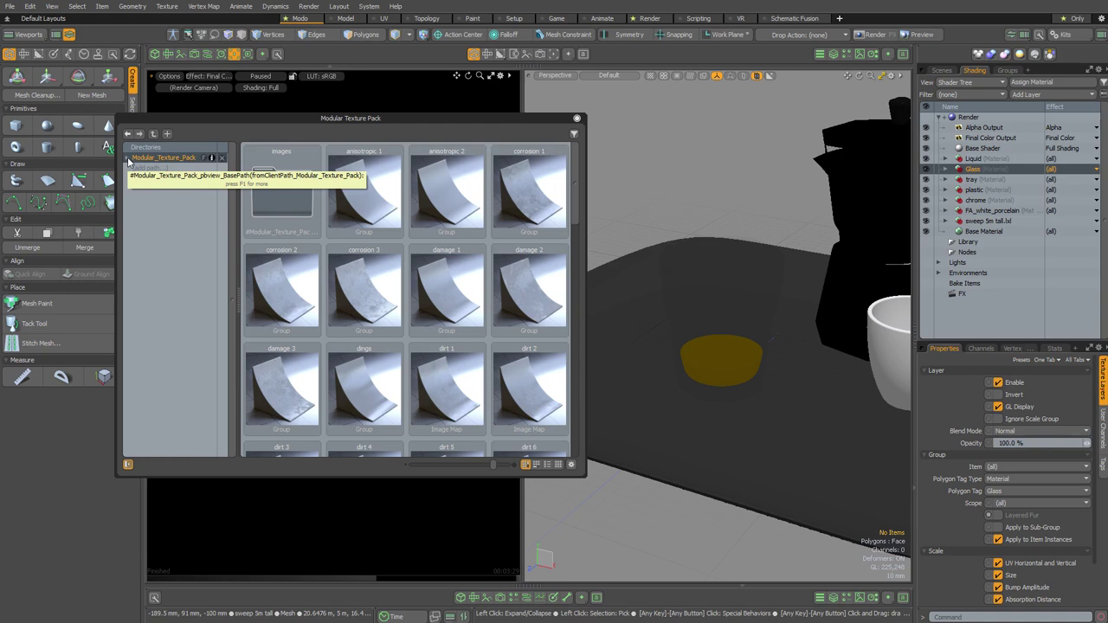
# Inspect the image maps in the pack's images folder, return to the presets and enlarge their thumbnails.
pyautogui.click(128, 159)
pyautogui.click(149, 170)
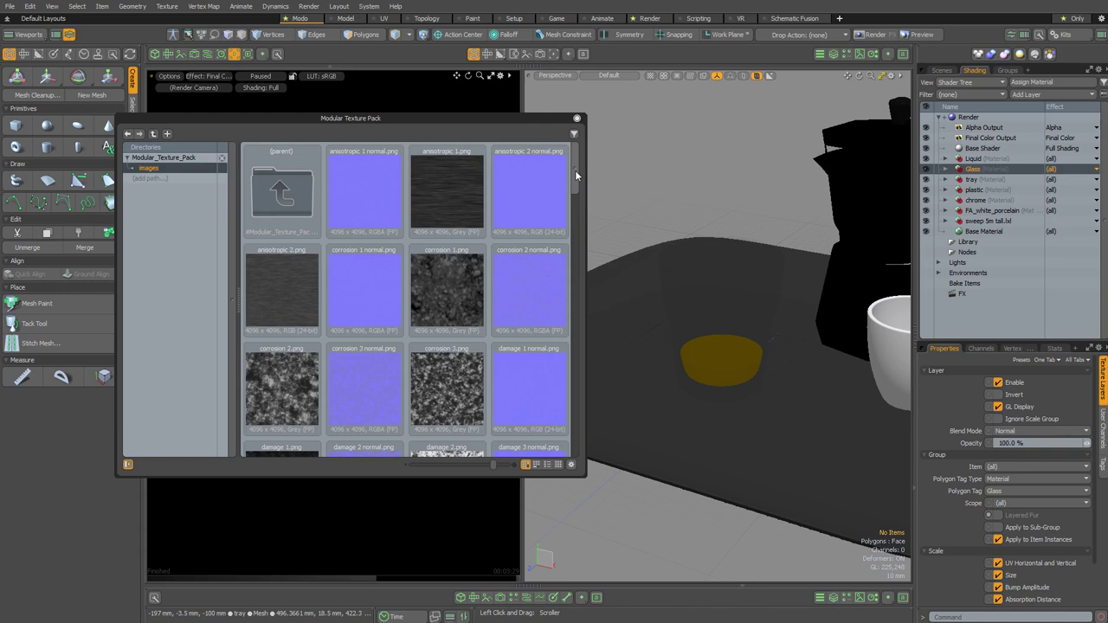
pyautogui.click(153, 161)
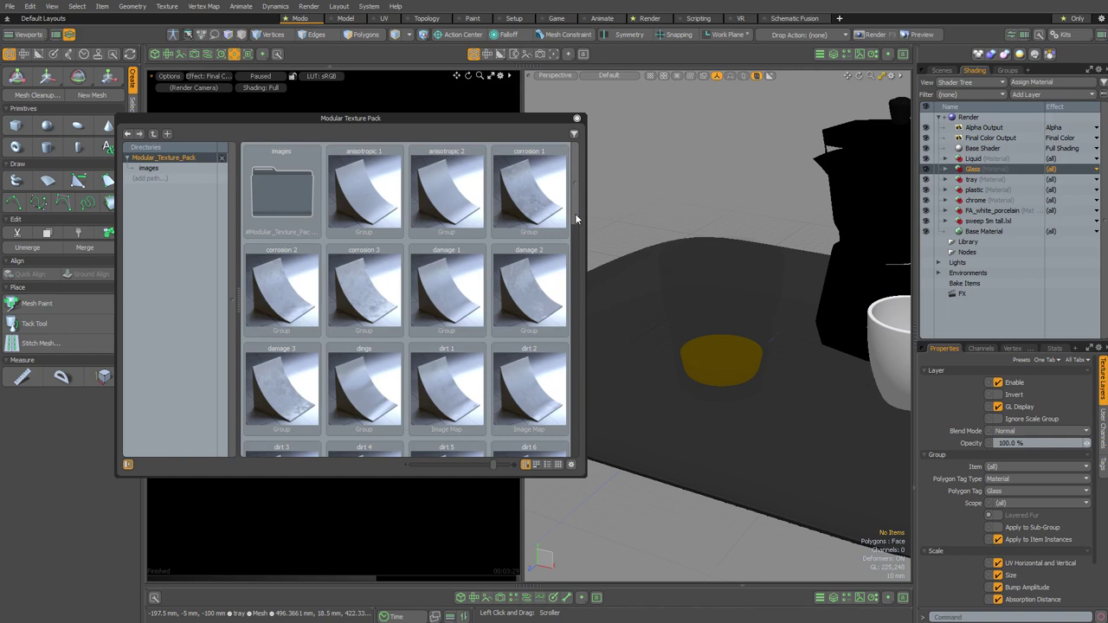
pyautogui.click(500, 469)
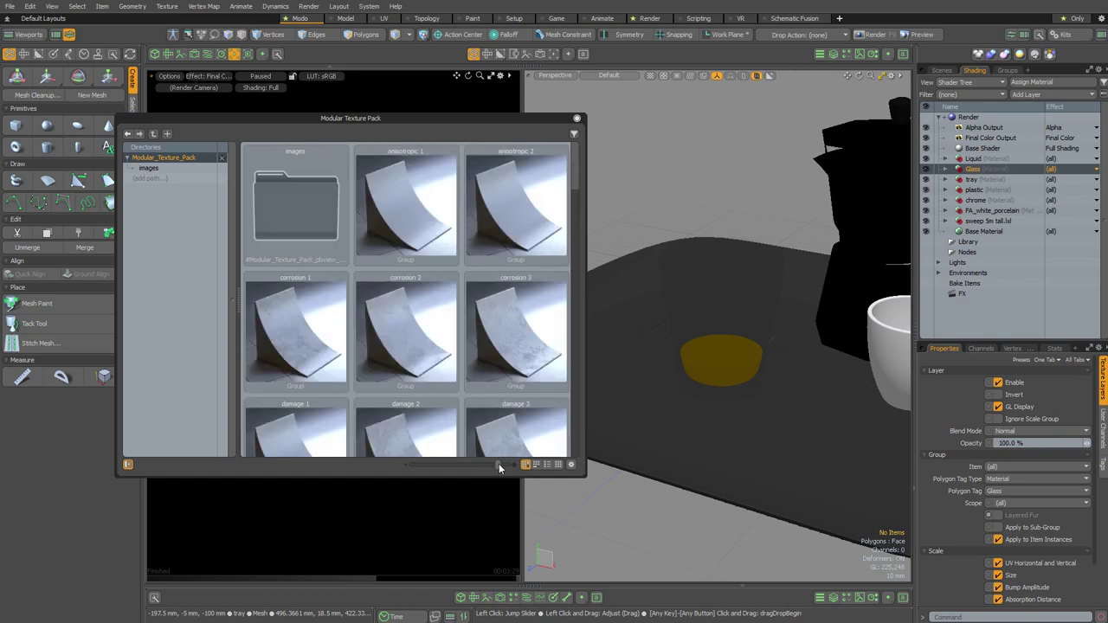
# Add the smears 1 preset inside the Glass material above its Glass Material layer and resume the preview render.
pyautogui.moveTo(576, 182); pyautogui.dragTo(562, 393)
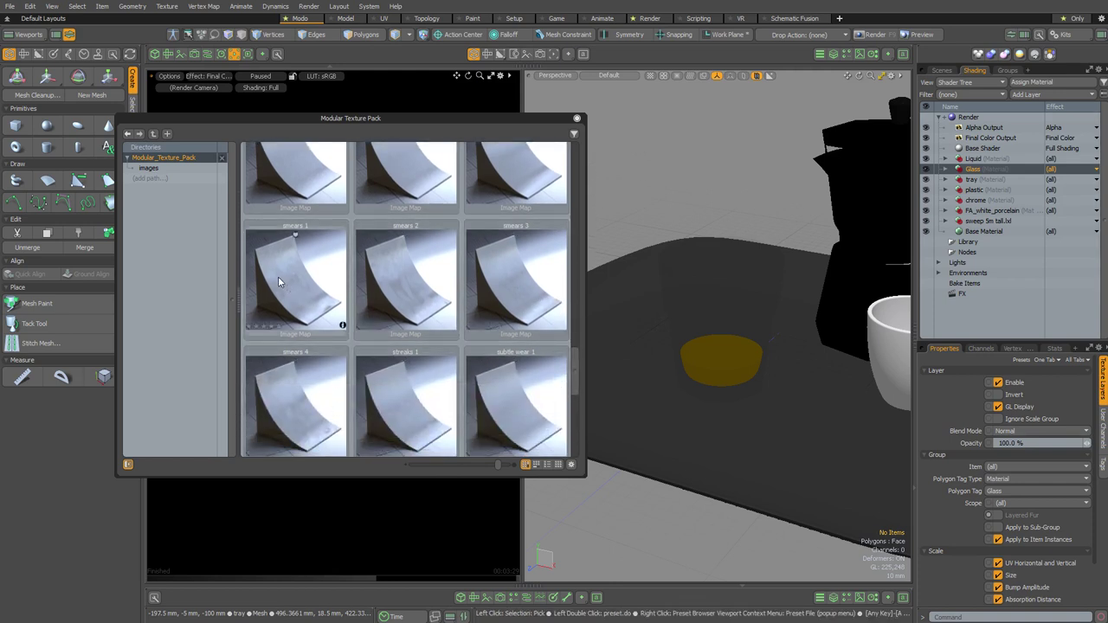
pyautogui.click(945, 171)
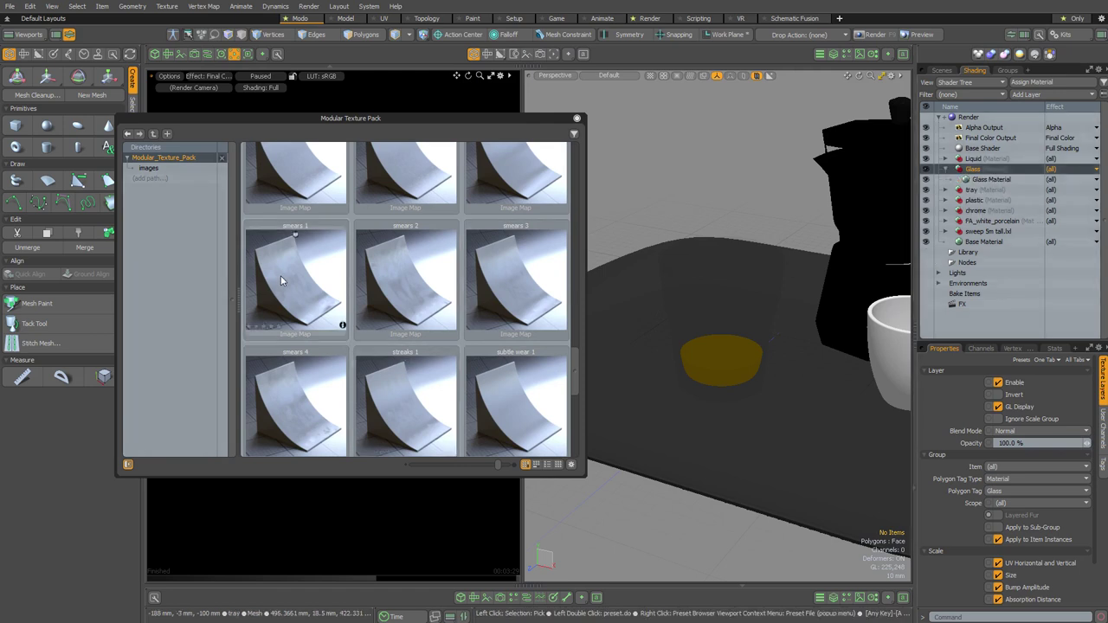
pyautogui.moveTo(281, 275)
pyautogui.mouseDown()
pyautogui.moveTo(316, 322)
pyautogui.moveTo(965, 253)
pyautogui.moveTo(984, 179)
pyautogui.mouseUp()
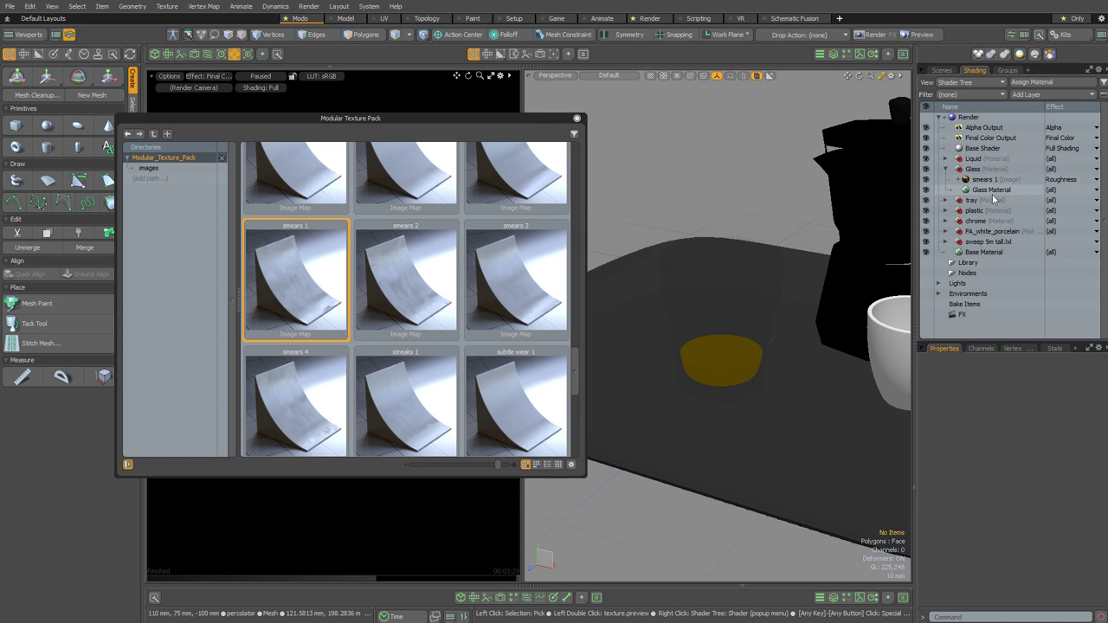
pyautogui.click(577, 119)
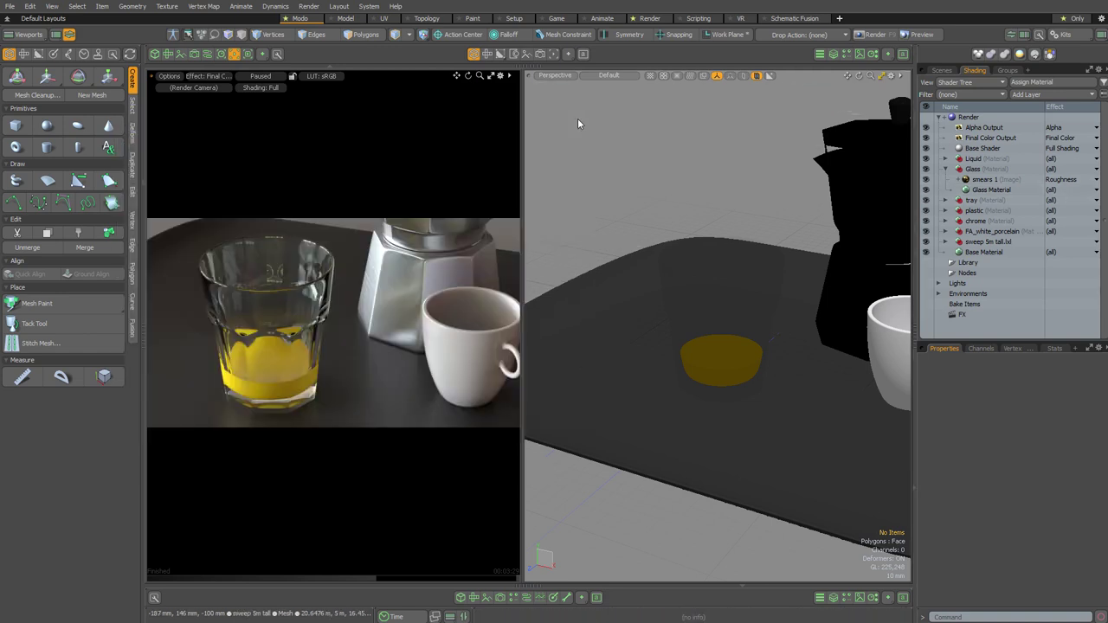
pyautogui.click(1054, 181)
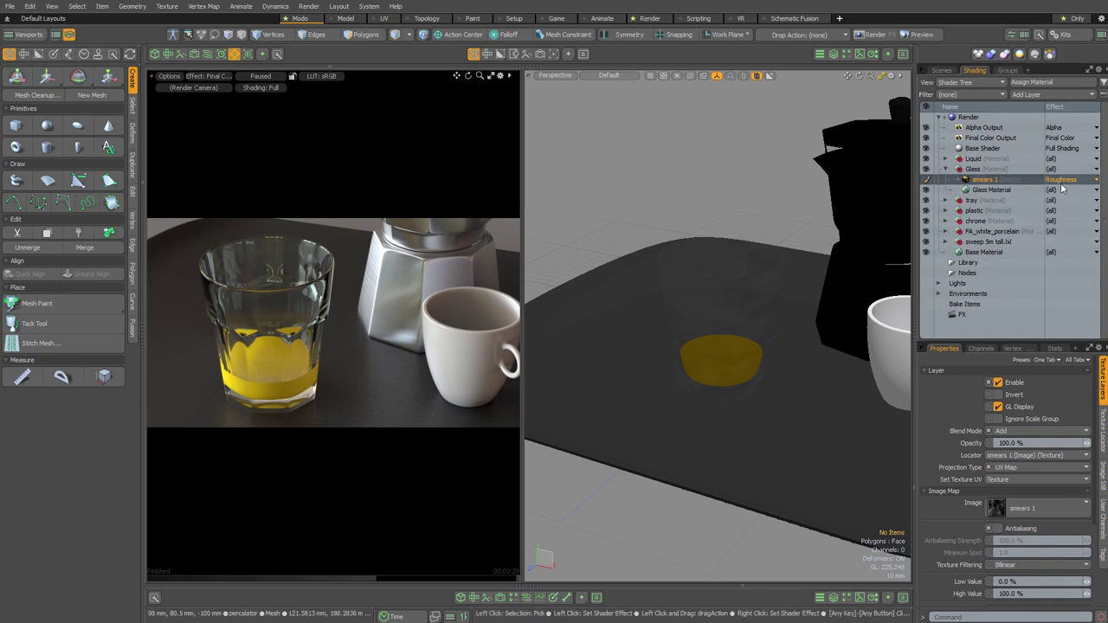
pyautogui.click(260, 78)
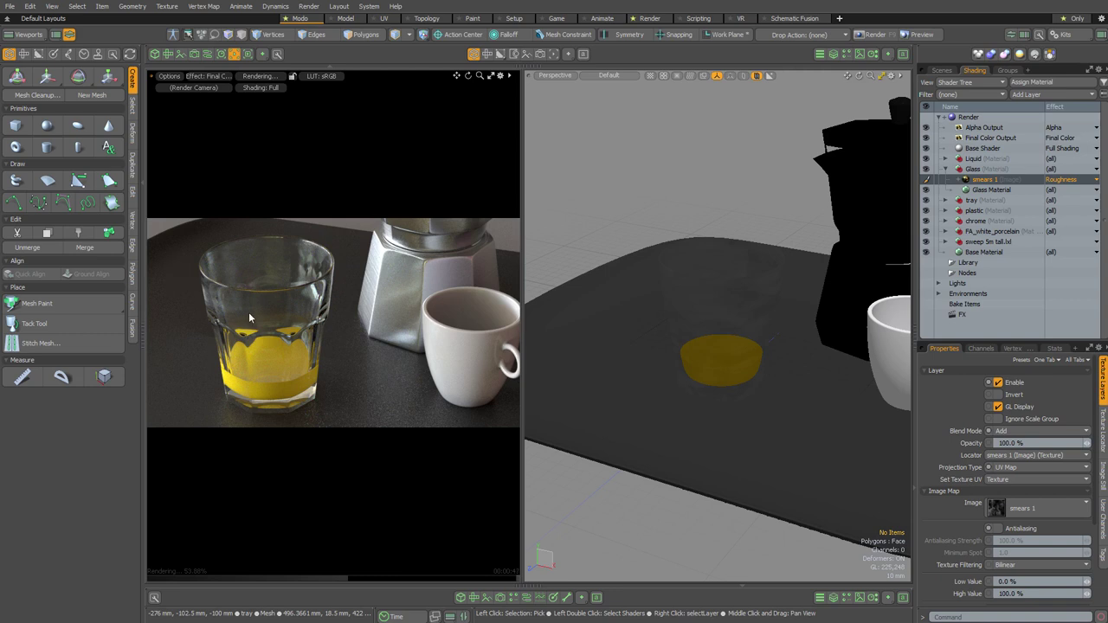
# Duplicate the smears 1 layer in the Glass material and set the copy's effect to Refraction Roughness.
pyautogui.rightClick(980, 182)
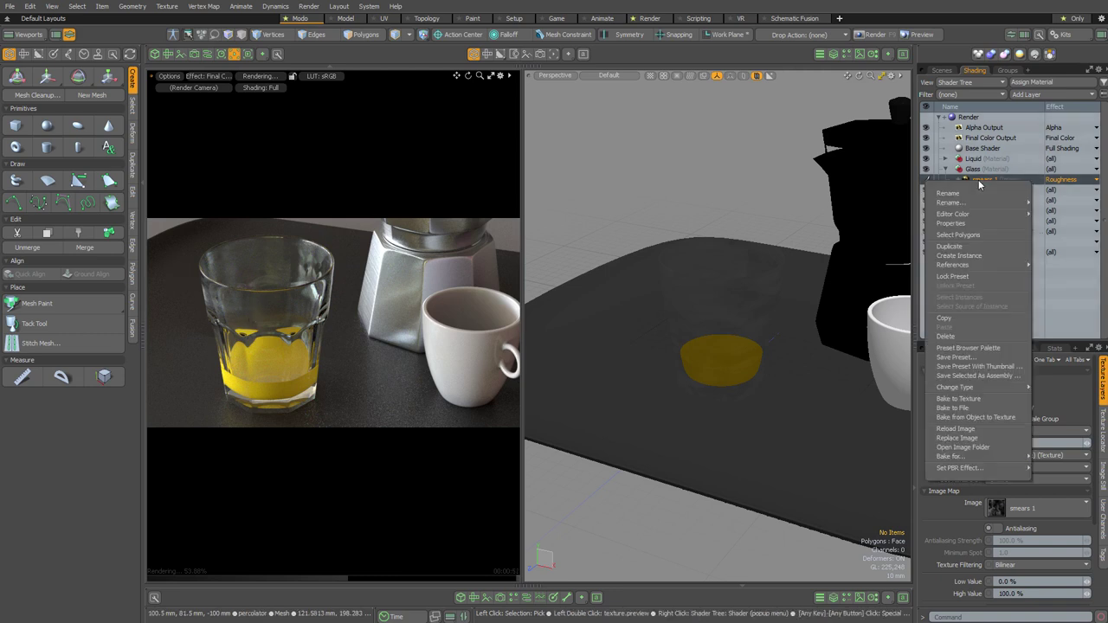
pyautogui.click(968, 246)
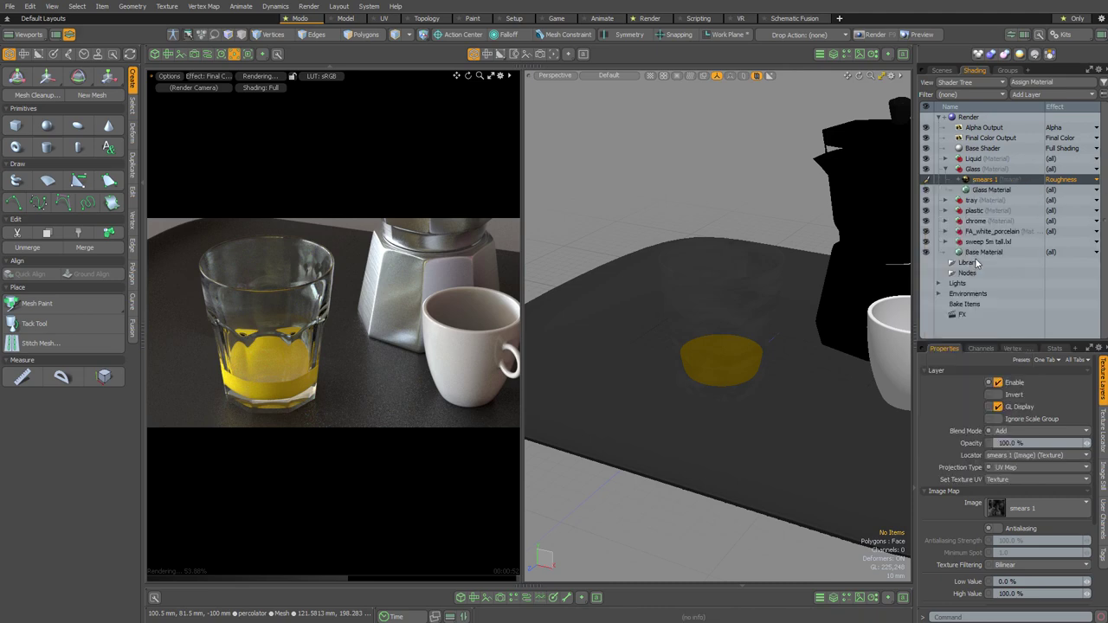
pyautogui.click(1059, 179)
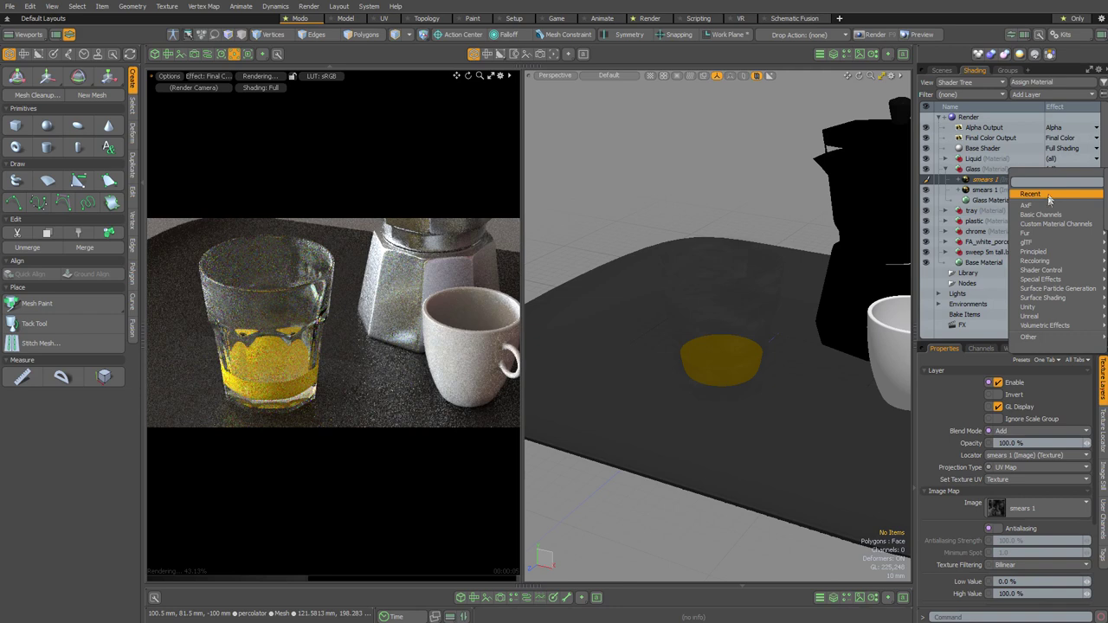
pyautogui.moveTo(1045, 215)
pyautogui.click(1004, 257)
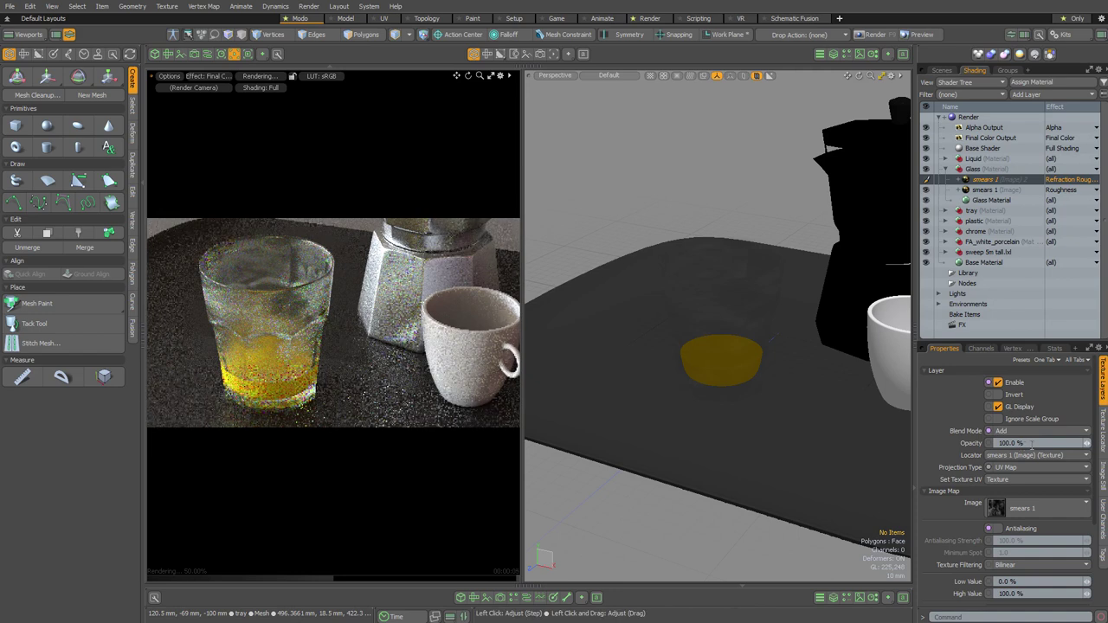
# Set the opacity of the Refraction Roughness smears layer to 2%.
pyautogui.click(1011, 445)
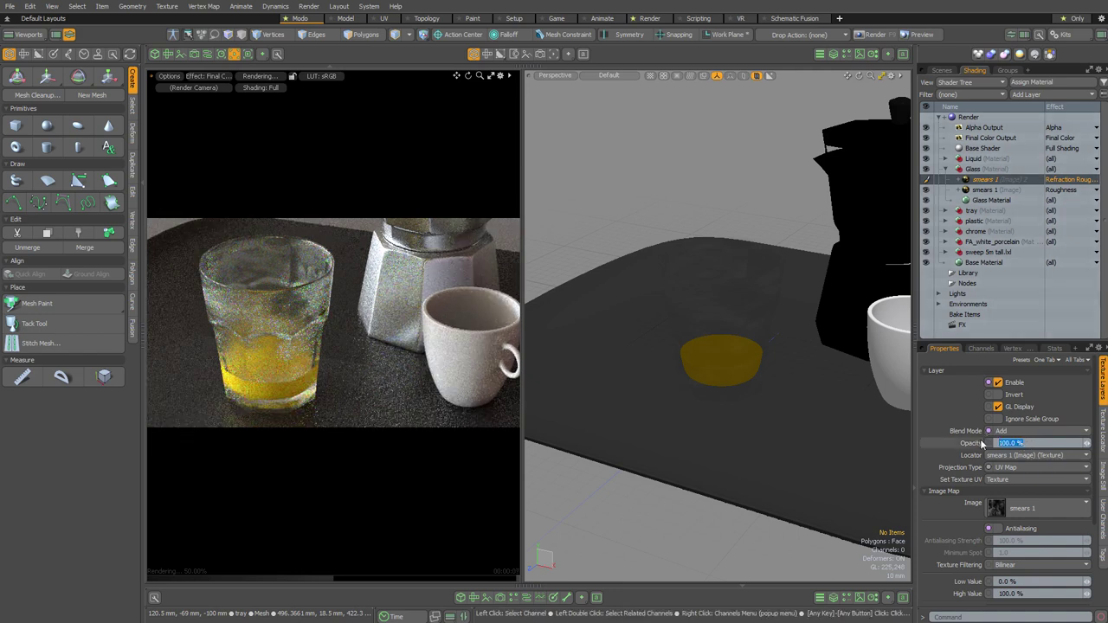
pyautogui.write('2')
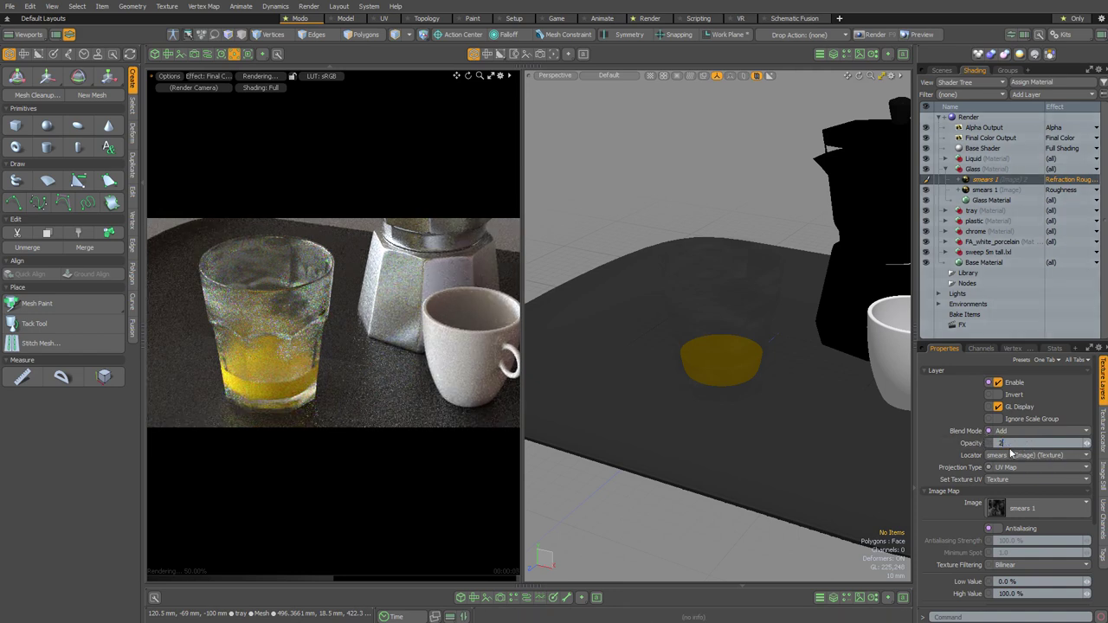
pyautogui.press('Return')
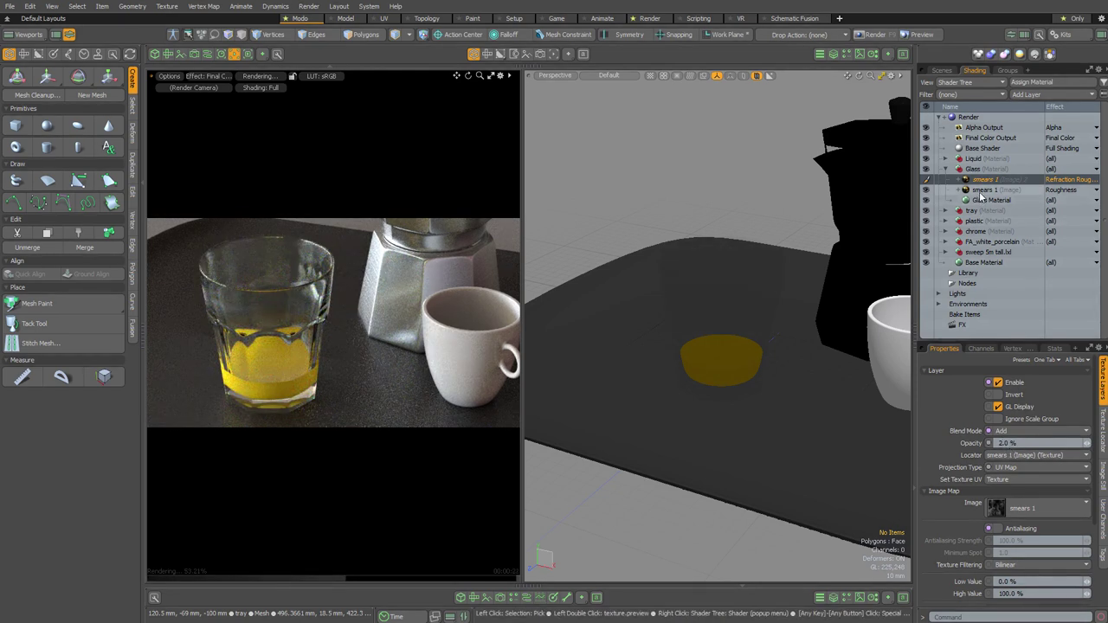
# Set the smears 1 Roughness layer's opacity to 50% and toggle the layer off and on to compare the glass render.
pyautogui.click(981, 196)
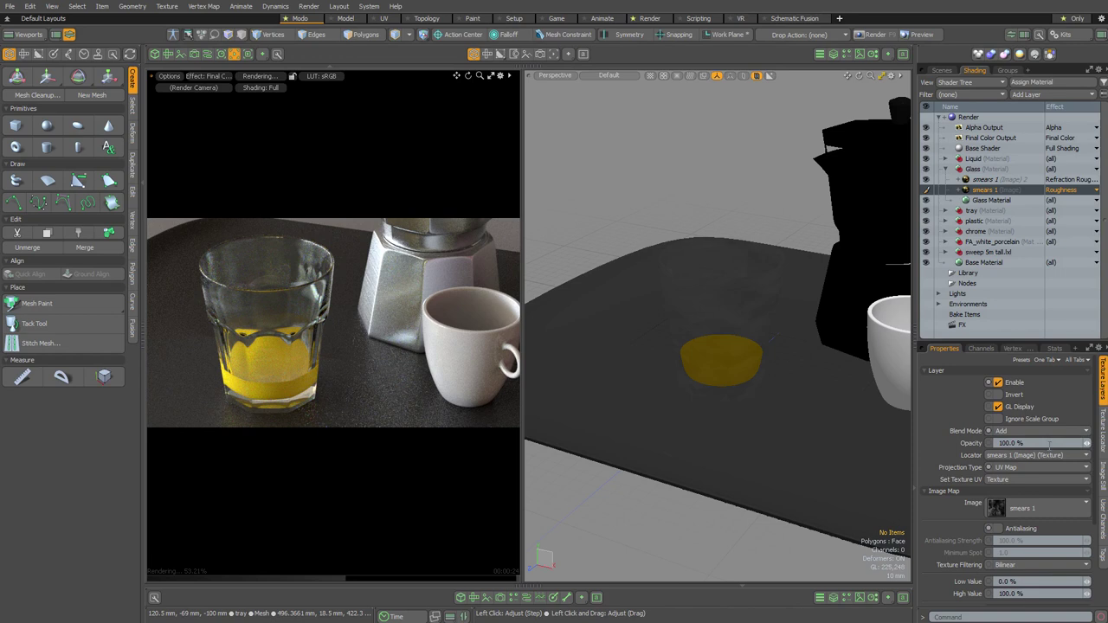
pyautogui.click(1008, 443)
pyautogui.write('50')
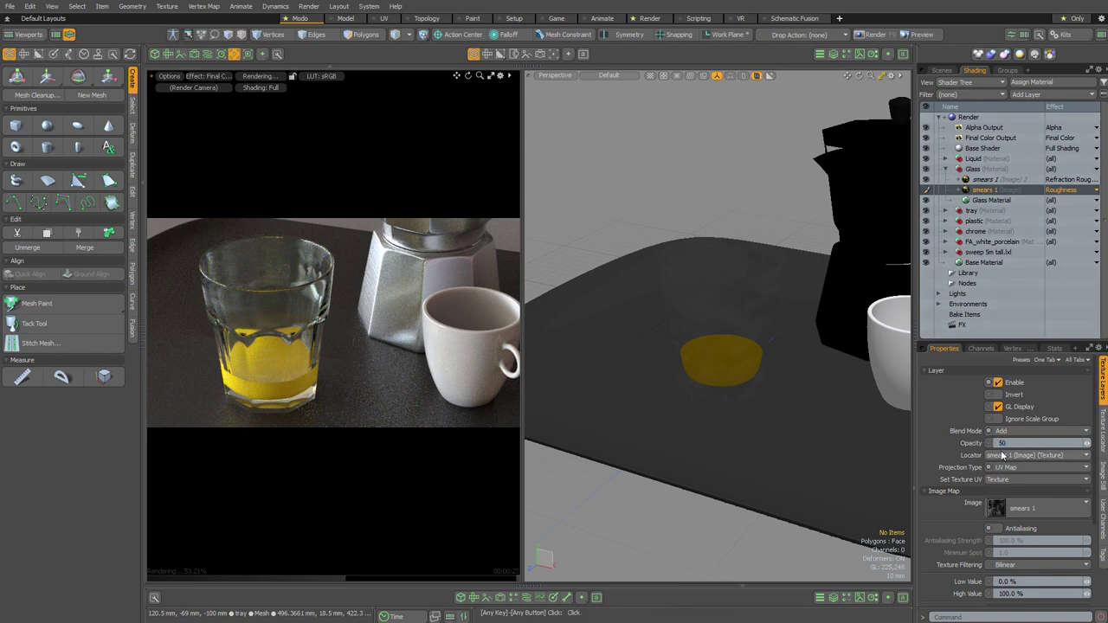
pyautogui.press('Return')
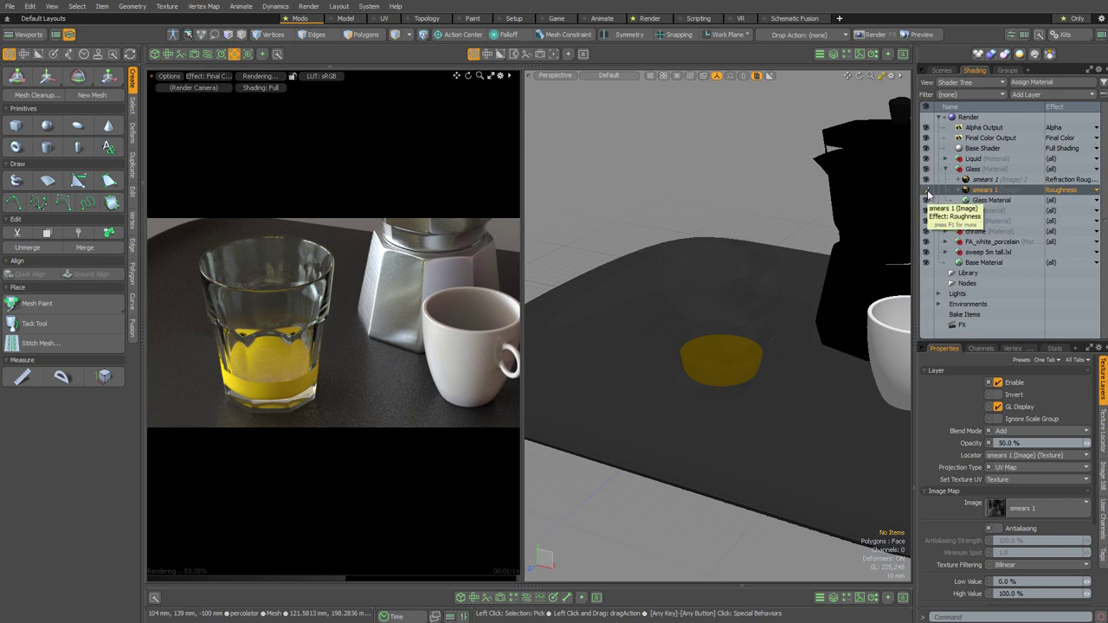
pyautogui.click(926, 191)
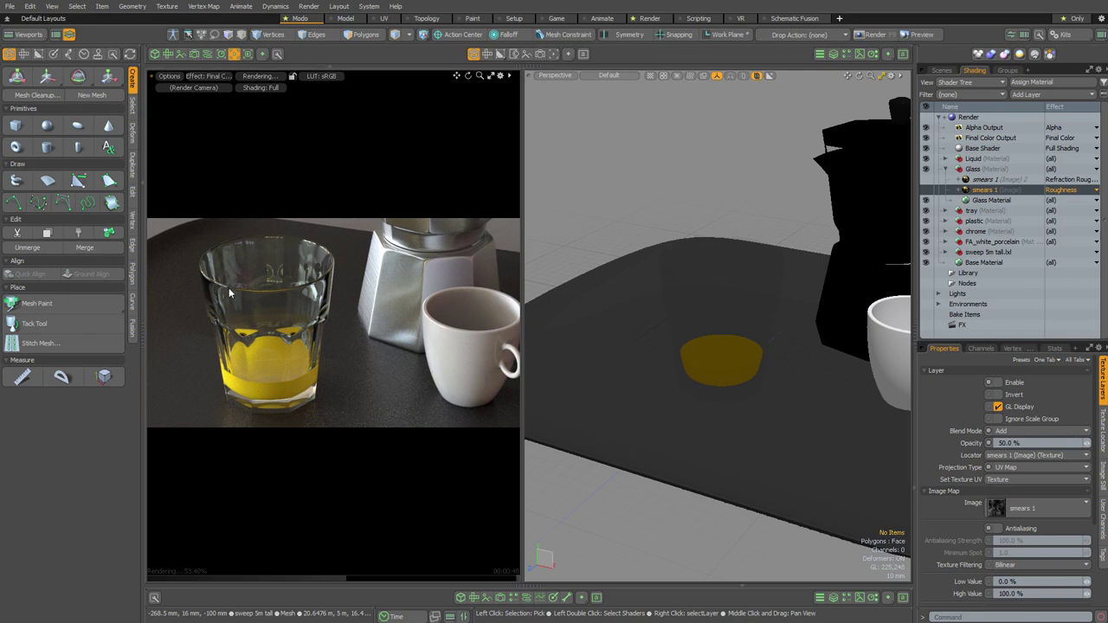
pyautogui.click(925, 190)
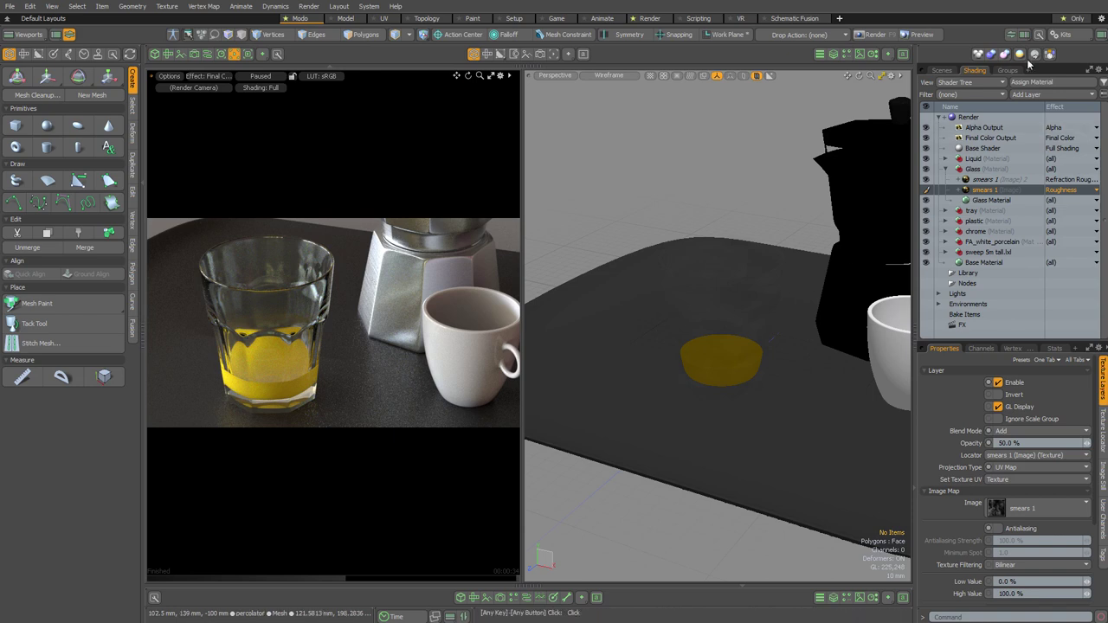
# Reopen the Modular Texture Pack preset browser from the kits palette and place it clear of the Shader Tree.
pyautogui.click(1062, 36)
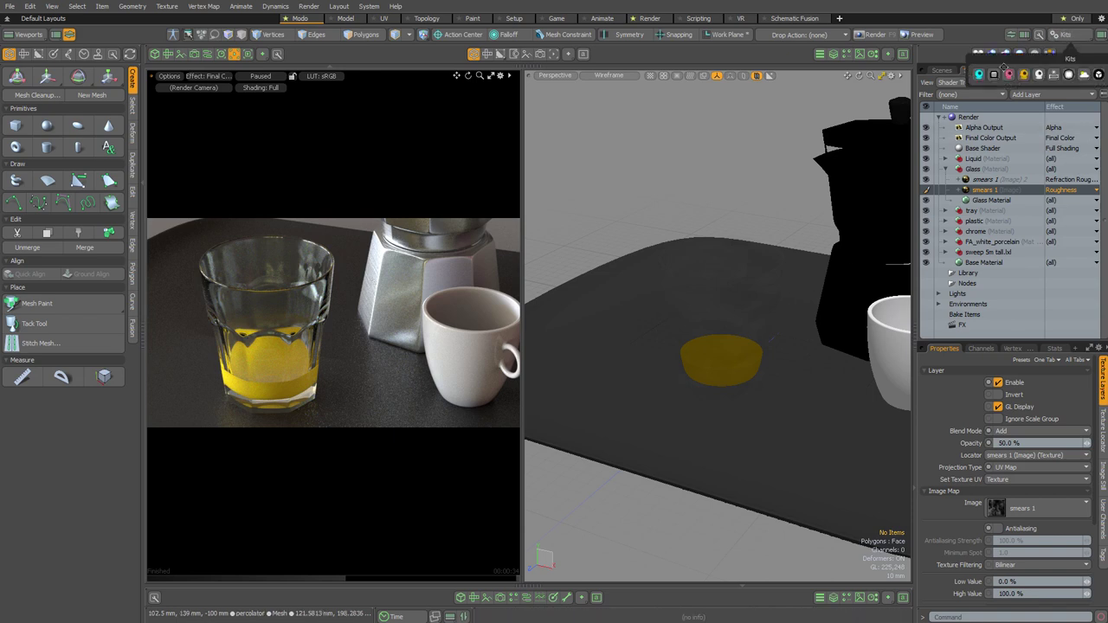
pyautogui.click(995, 74)
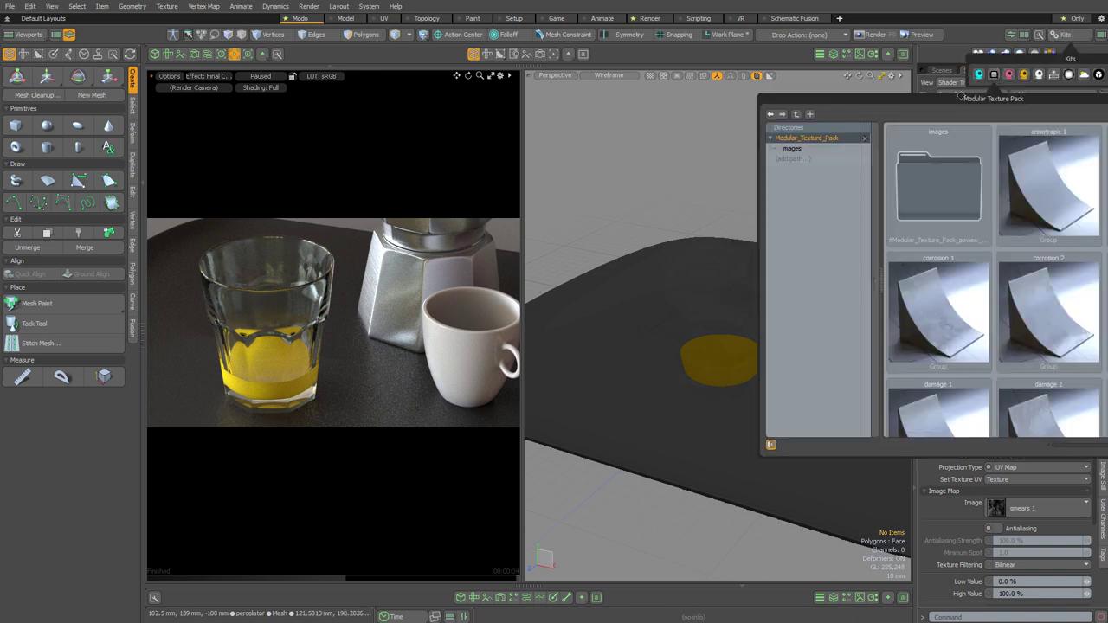
pyautogui.moveTo(944, 98); pyautogui.dragTo(503, 96)
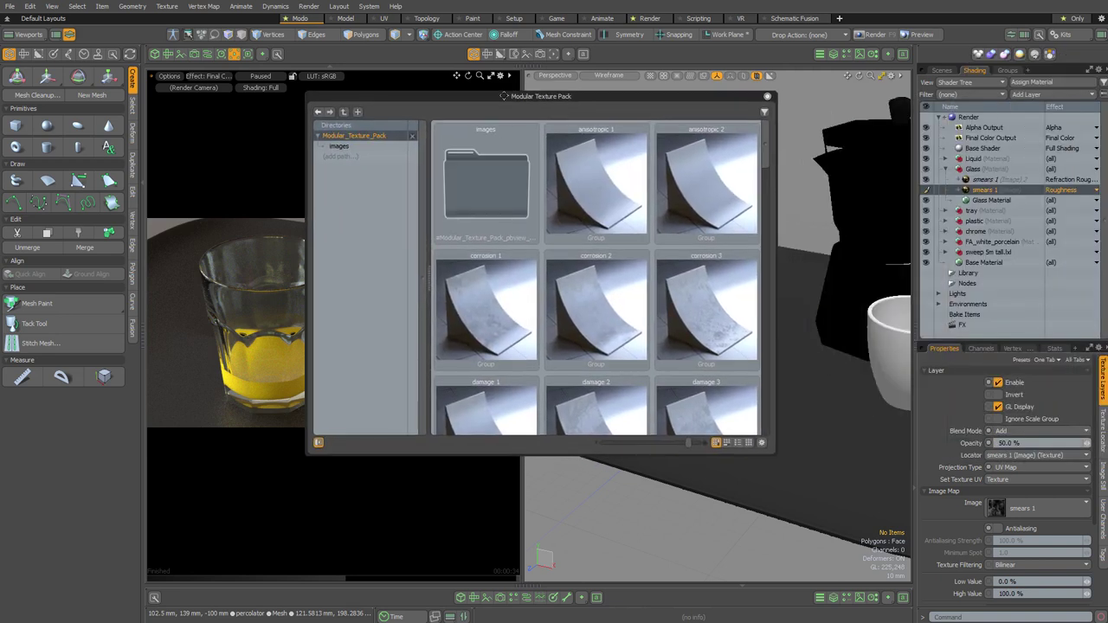
# Add the dirt 1 preset inside the chrome material above the steel - anisotropic group and close the preset browser.
pyautogui.moveTo(765, 160); pyautogui.dragTo(761, 212)
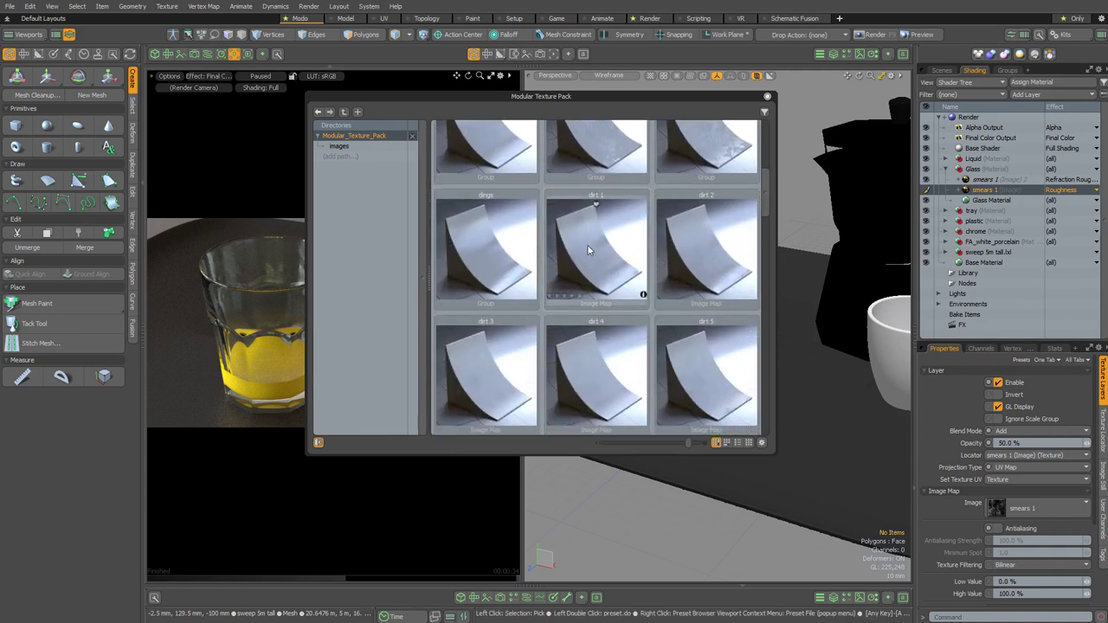
pyautogui.click(947, 232)
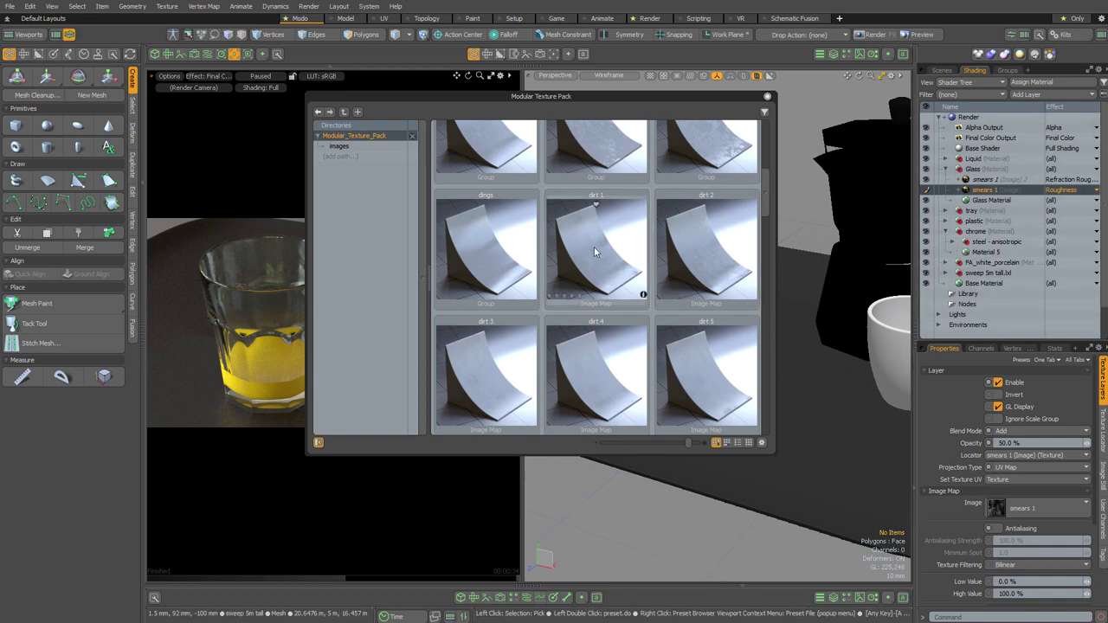
pyautogui.moveTo(593, 246); pyautogui.dragTo(994, 243)
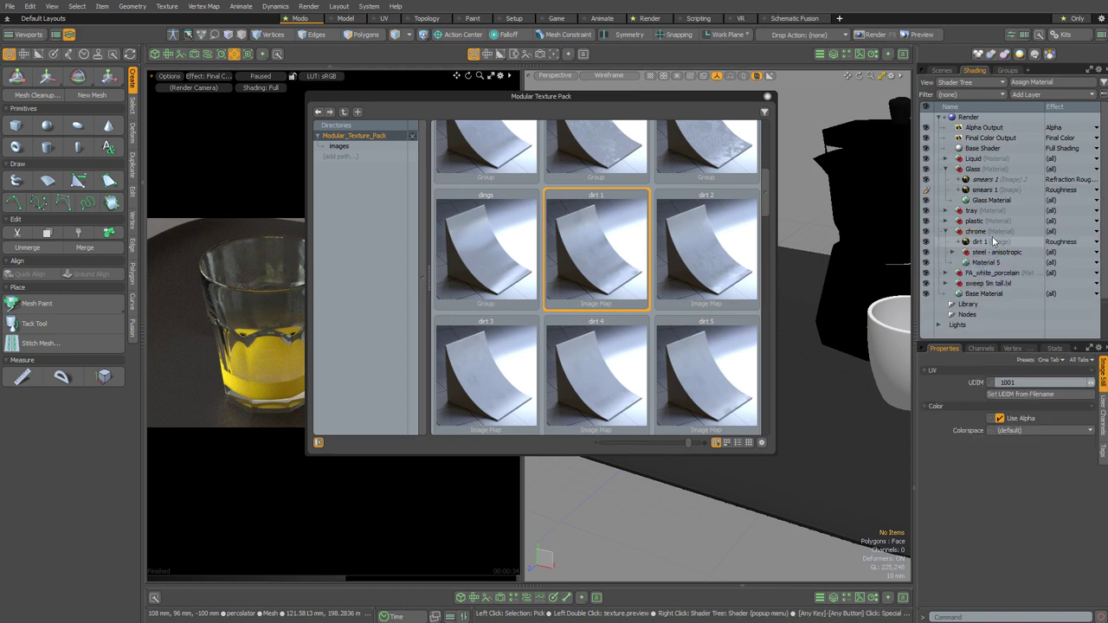
pyautogui.click(768, 98)
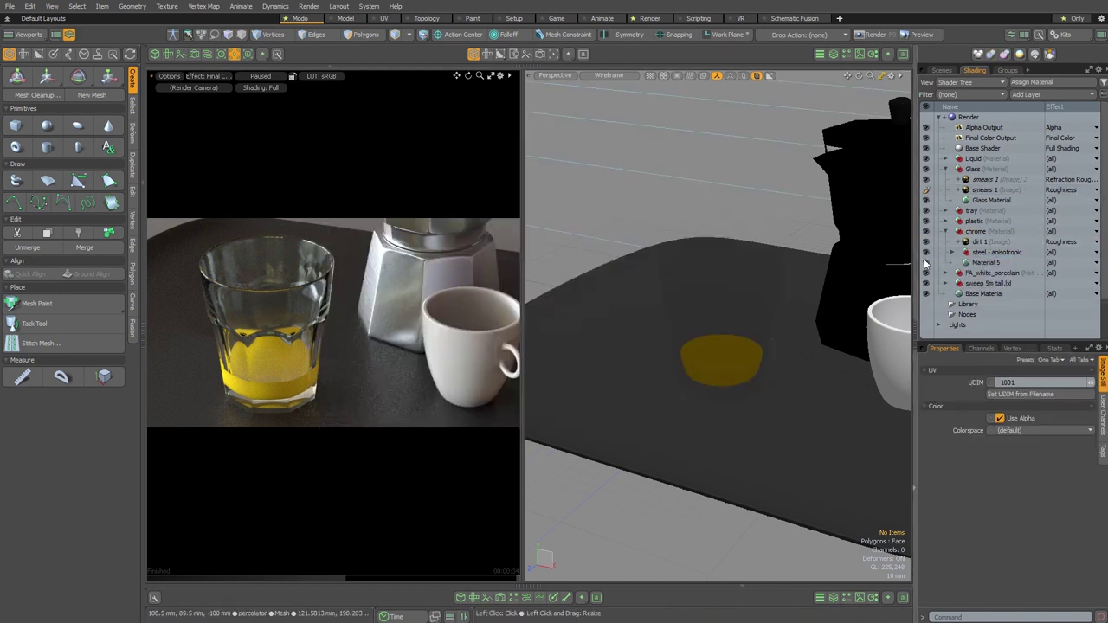
# Show the dirt 1 layer's texture layer properties and resume the preview render.
pyautogui.click(989, 246)
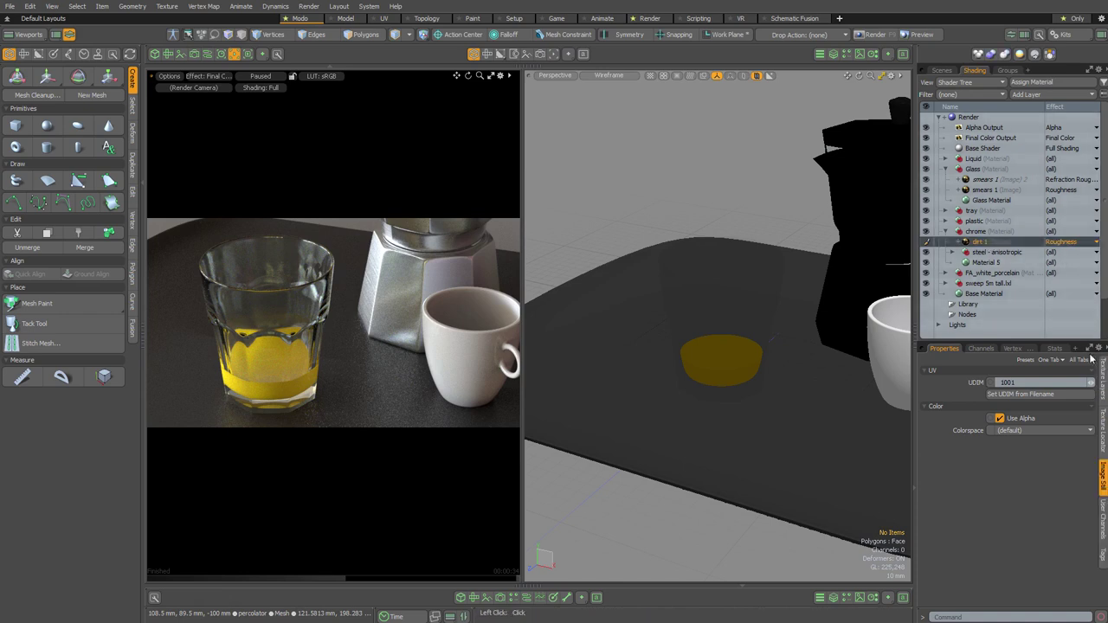
pyautogui.click(1102, 379)
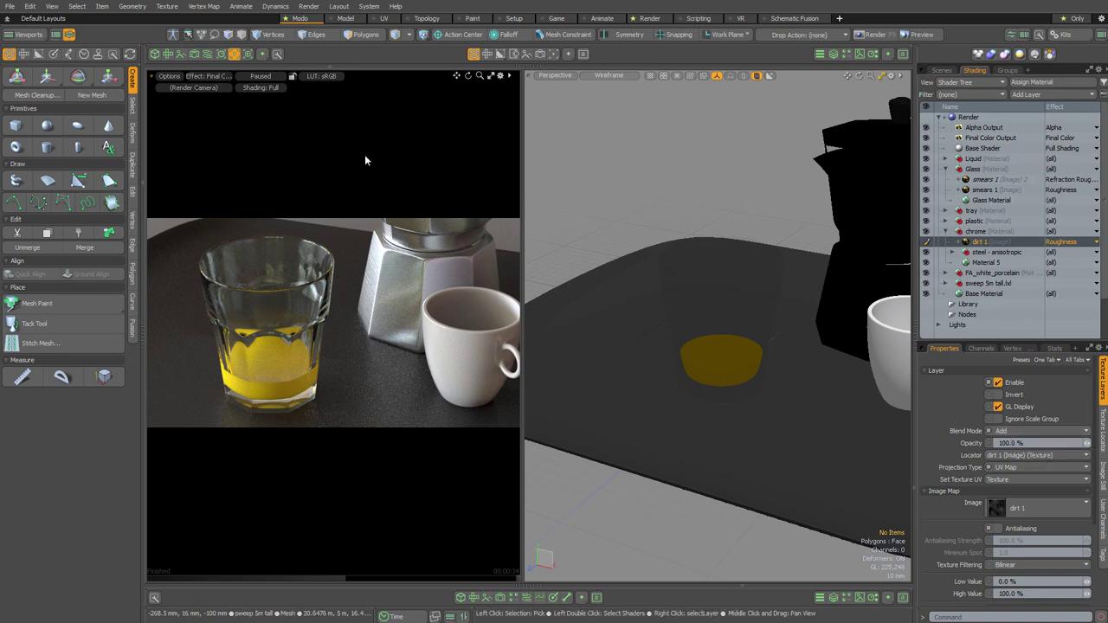
pyautogui.click(257, 76)
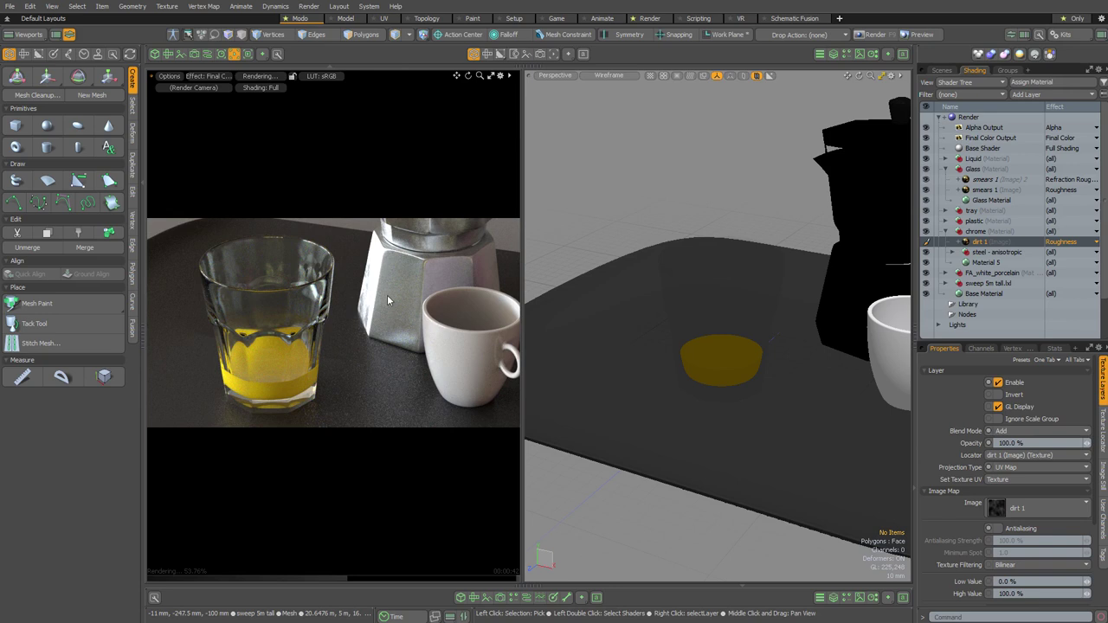
# Set the opacity of the chrome material's dirt 1 layer to 25%.
pyautogui.click(1030, 442)
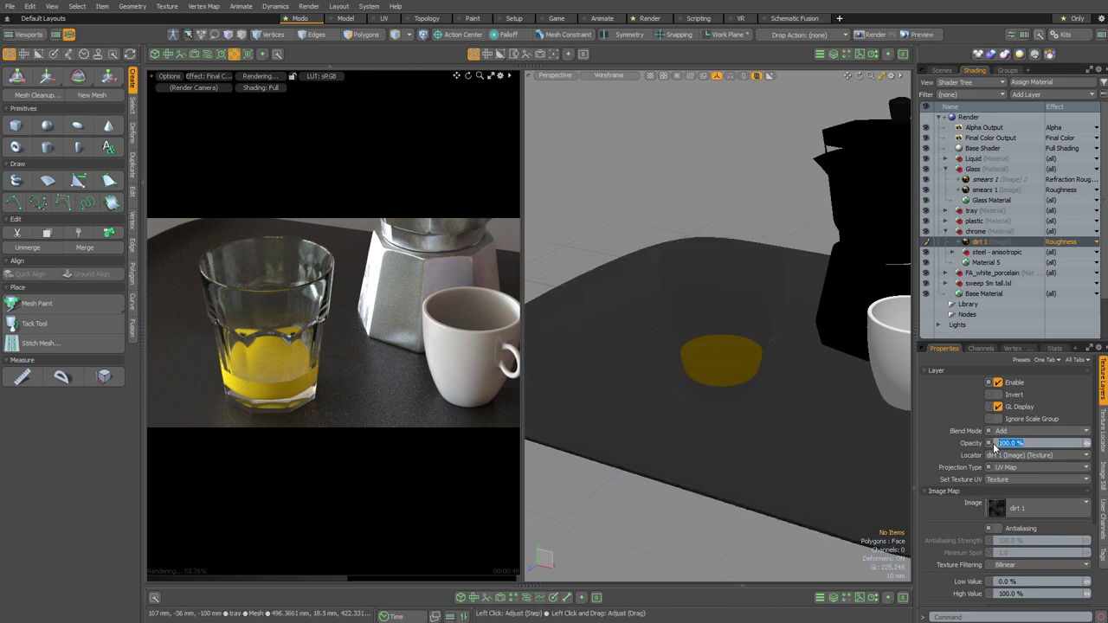
pyautogui.write('25')
pyautogui.press('Return')
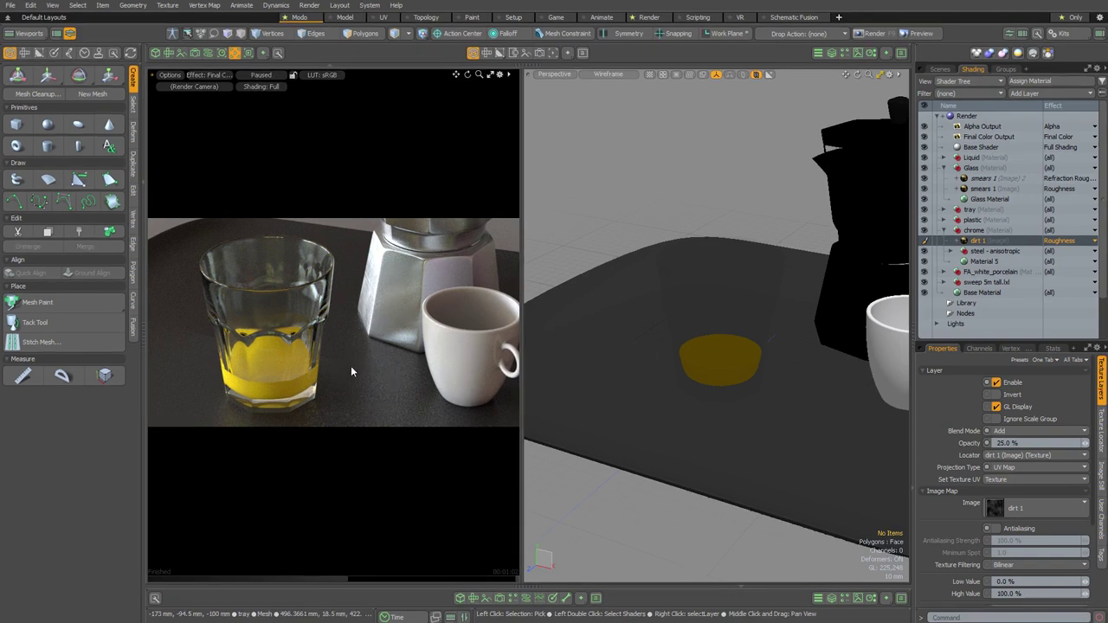
# Reopen the Modular Texture Pack preset browser, move it clear of the Shader Tree, and add the dirt 6 preset inside the tray material.
pyautogui.click(1058, 35)
pyautogui.click(992, 73)
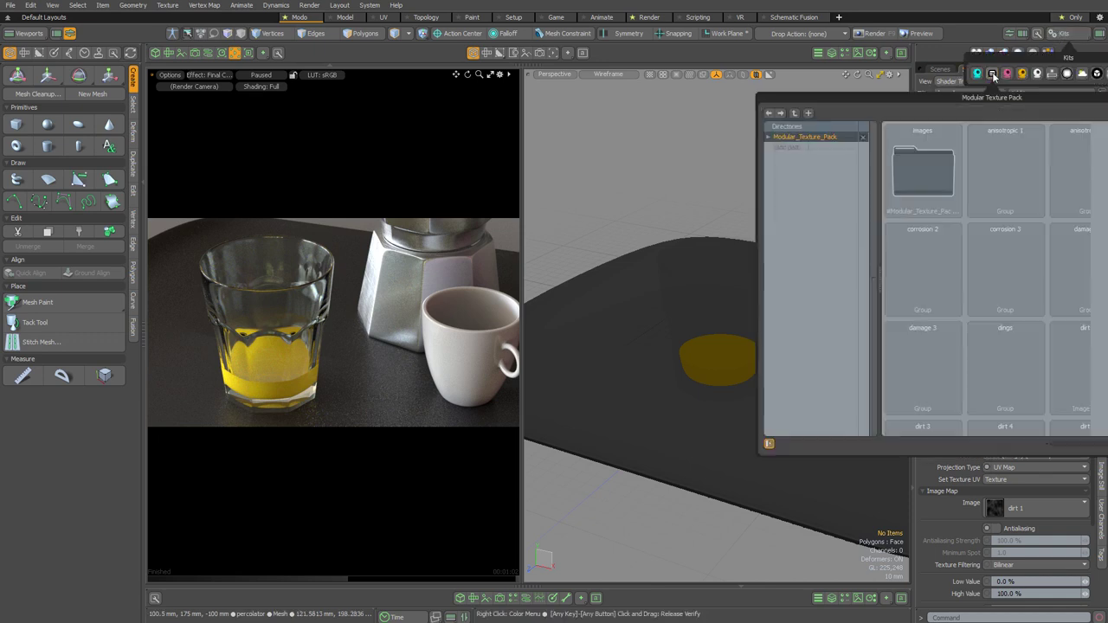
pyautogui.moveTo(946, 97); pyautogui.dragTo(582, 109)
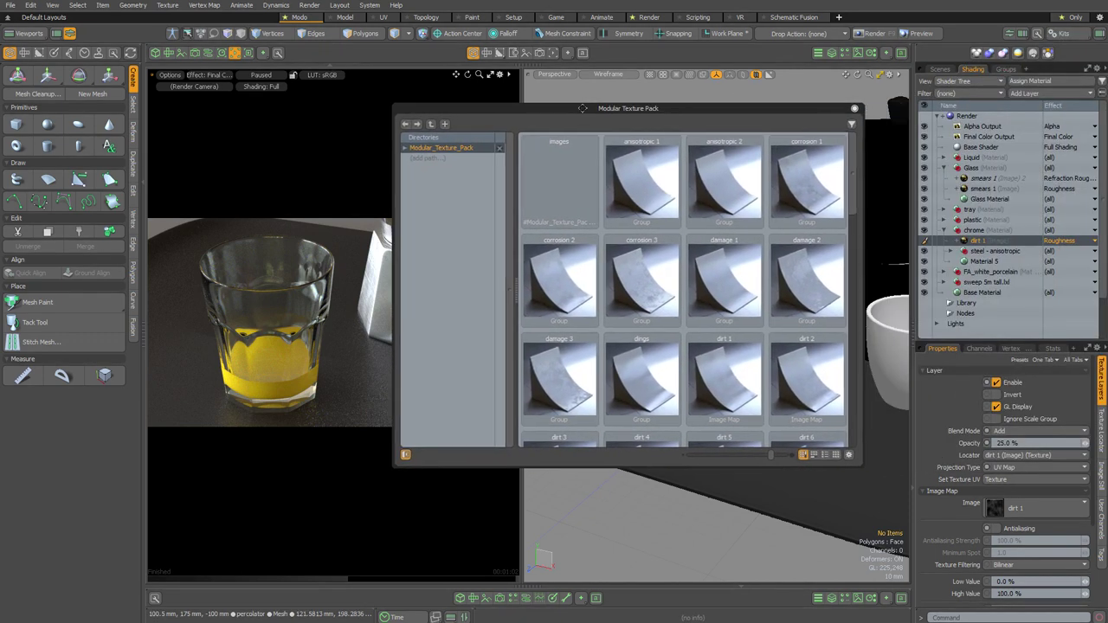
pyautogui.scroll(-2, 855, 220)
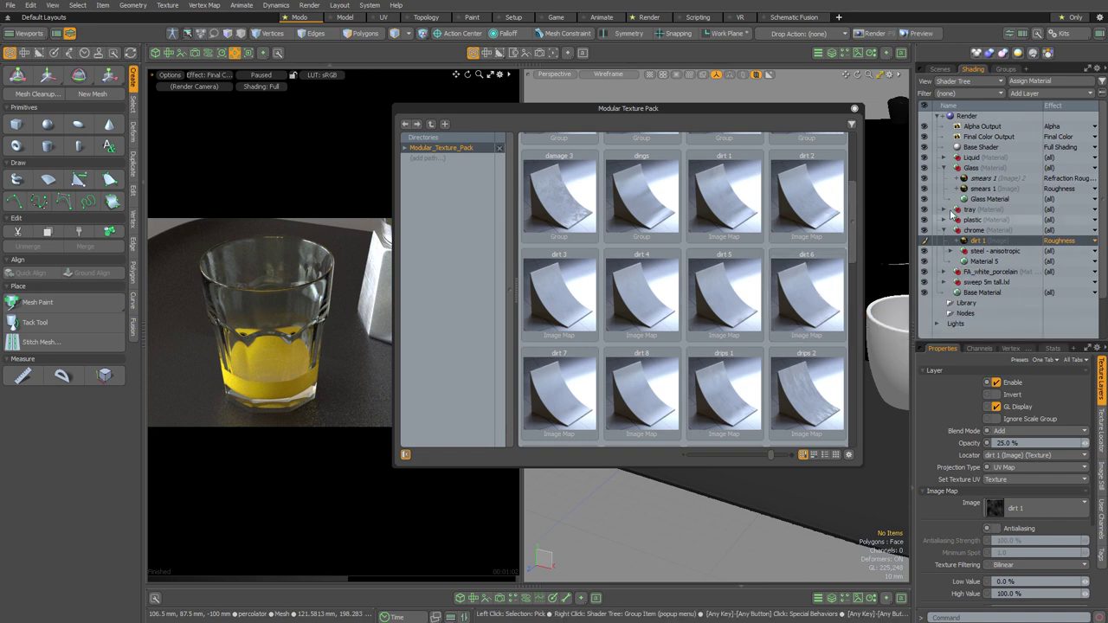
pyautogui.click(944, 209)
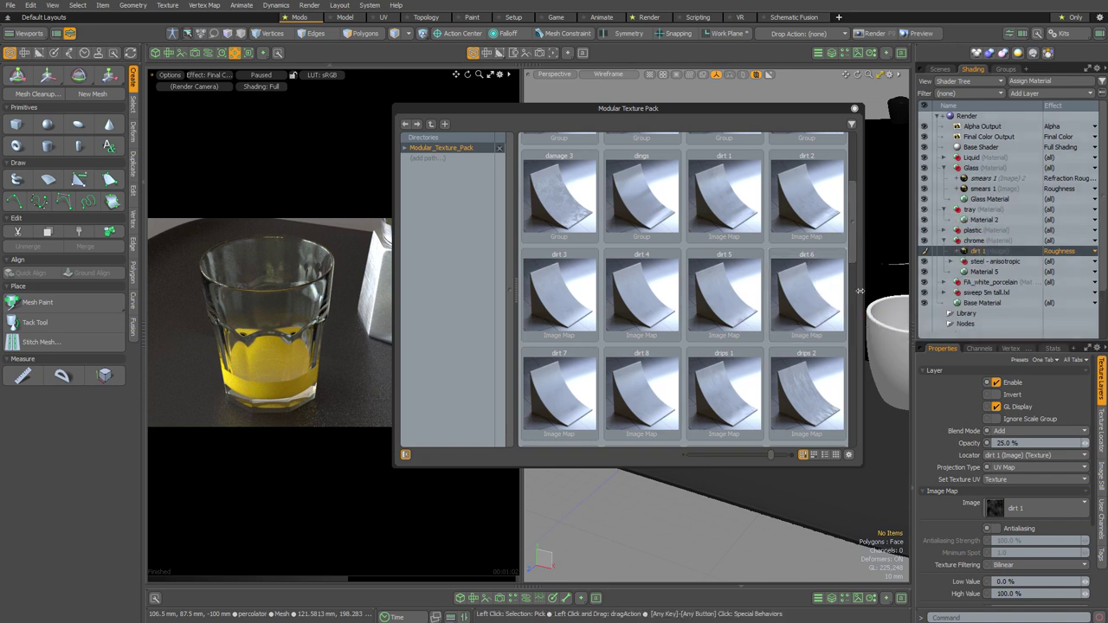
pyautogui.moveTo(797, 294); pyautogui.dragTo(979, 221)
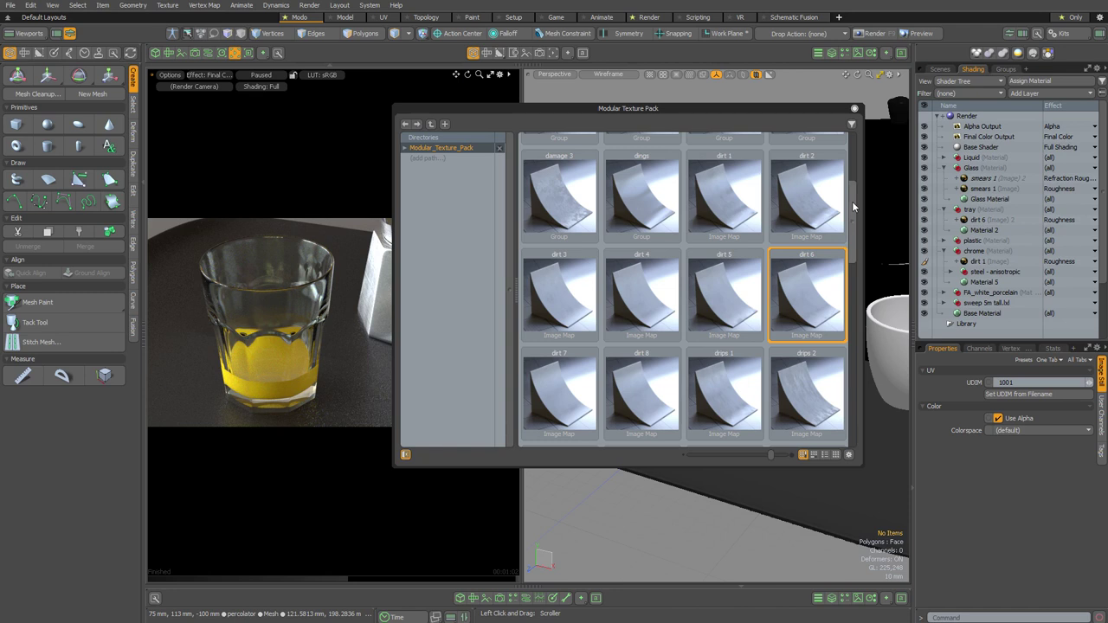
# Add the scratches 2 roughness preset above dirt 6 in the tray material and close the preset browser.
pyautogui.moveTo(853, 206); pyautogui.dragTo(860, 309)
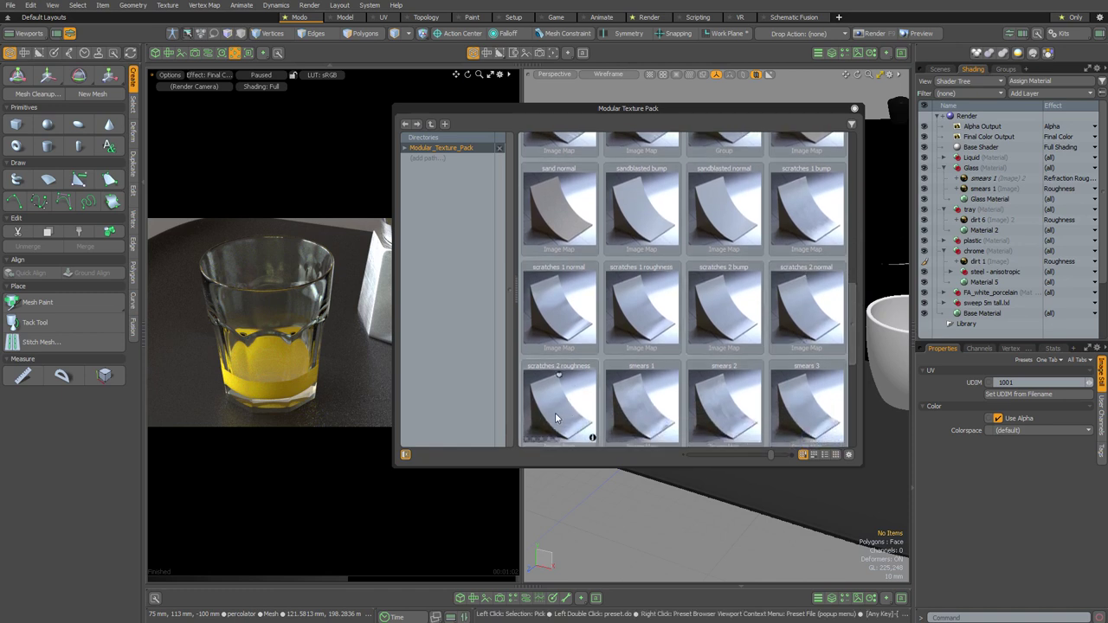
pyautogui.moveTo(559, 418); pyautogui.dragTo(979, 223)
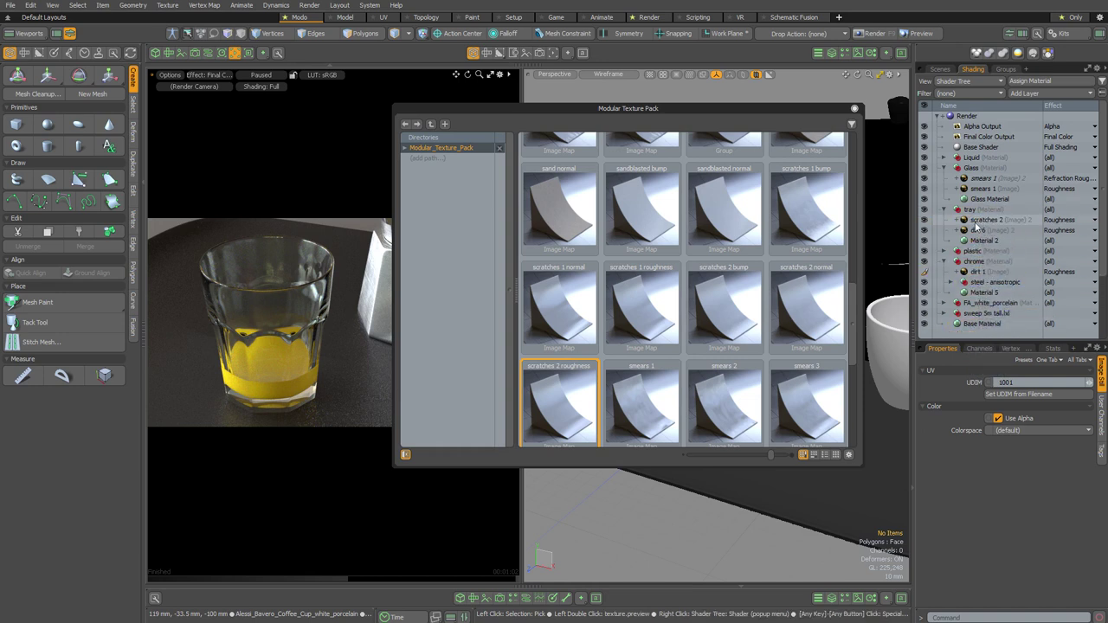
pyautogui.click(854, 110)
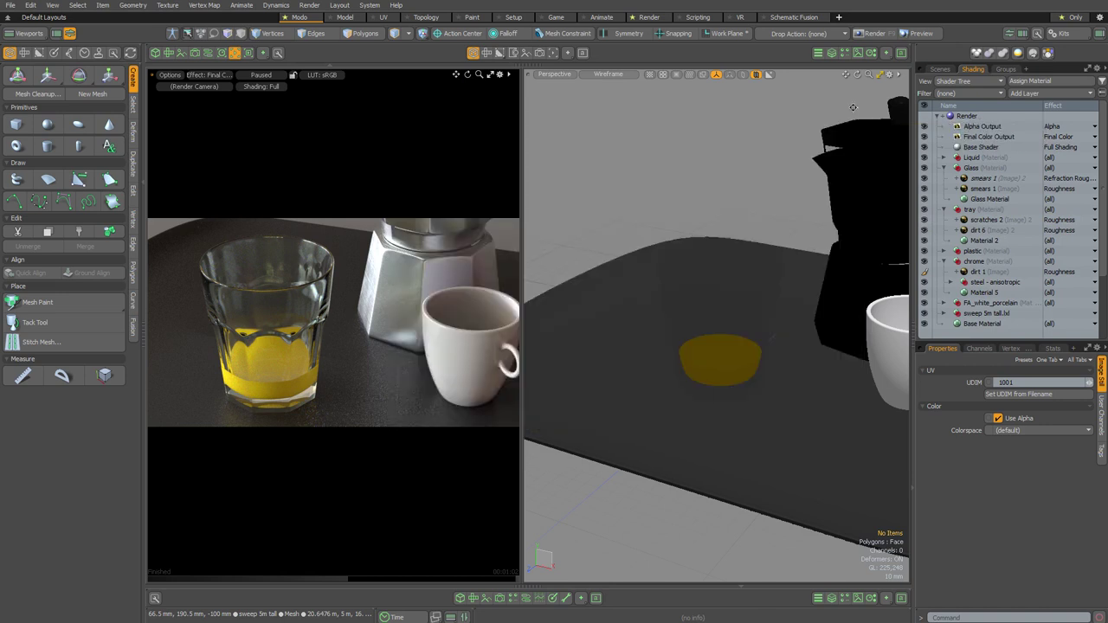
# Show the tray's dirt 6 texture layer properties and set its opacity to 15%.
pyautogui.doubleClick(983, 231)
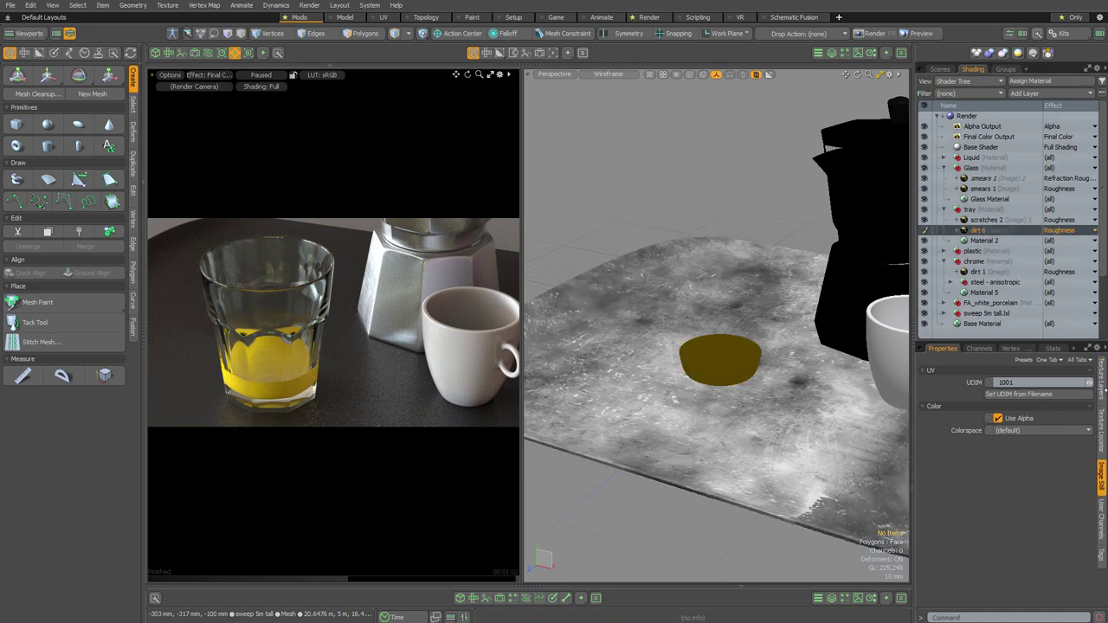
pyautogui.click(1102, 381)
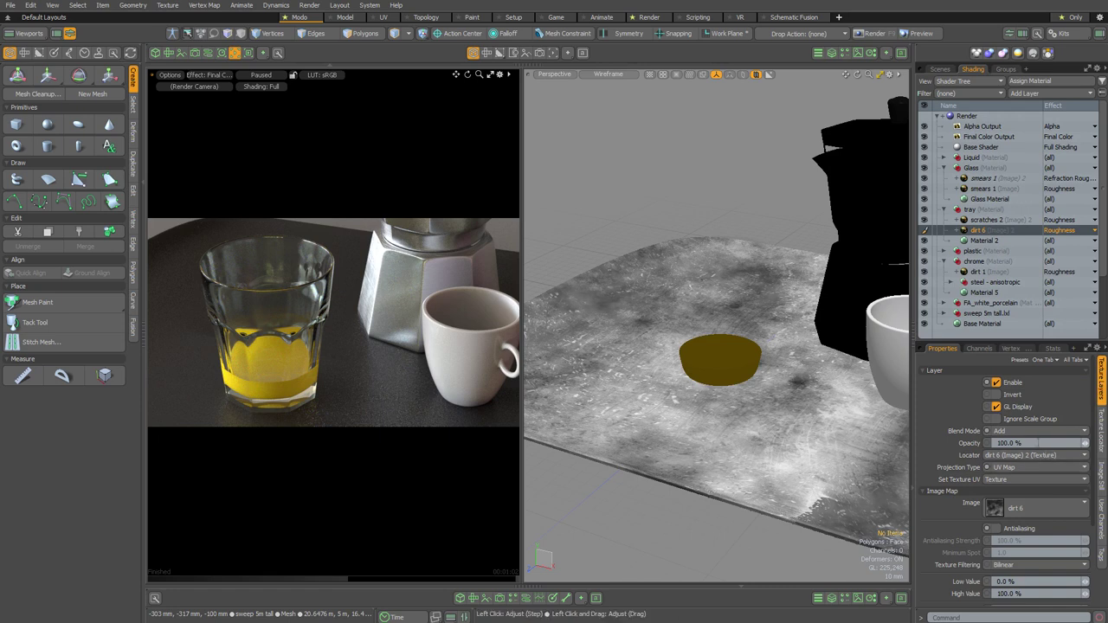
pyautogui.click(1011, 442)
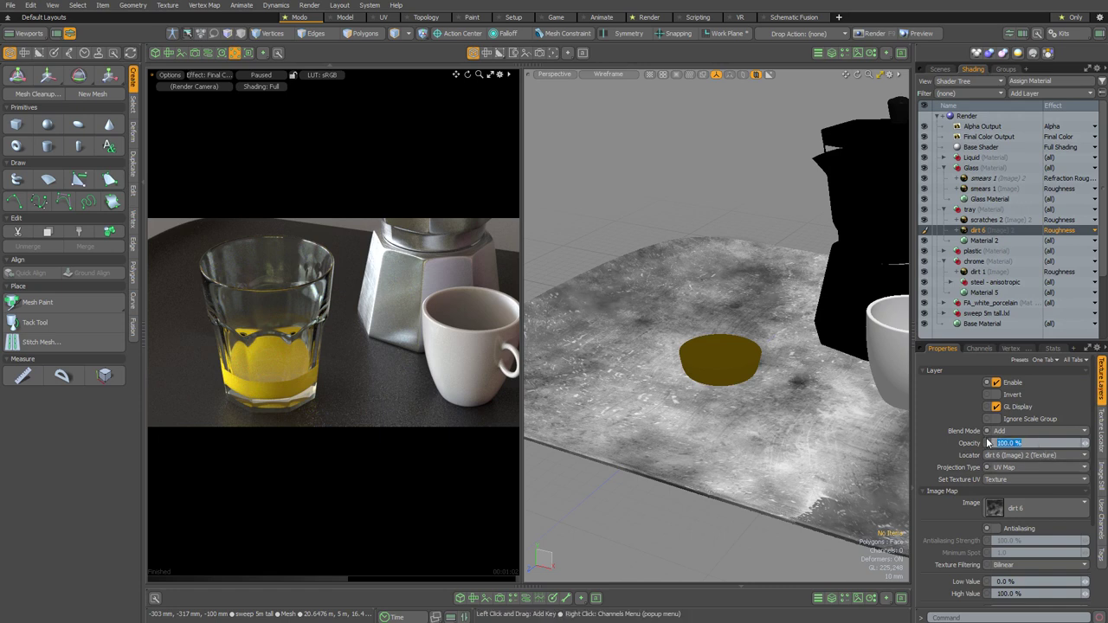
pyautogui.write('15')
pyautogui.press('Return')
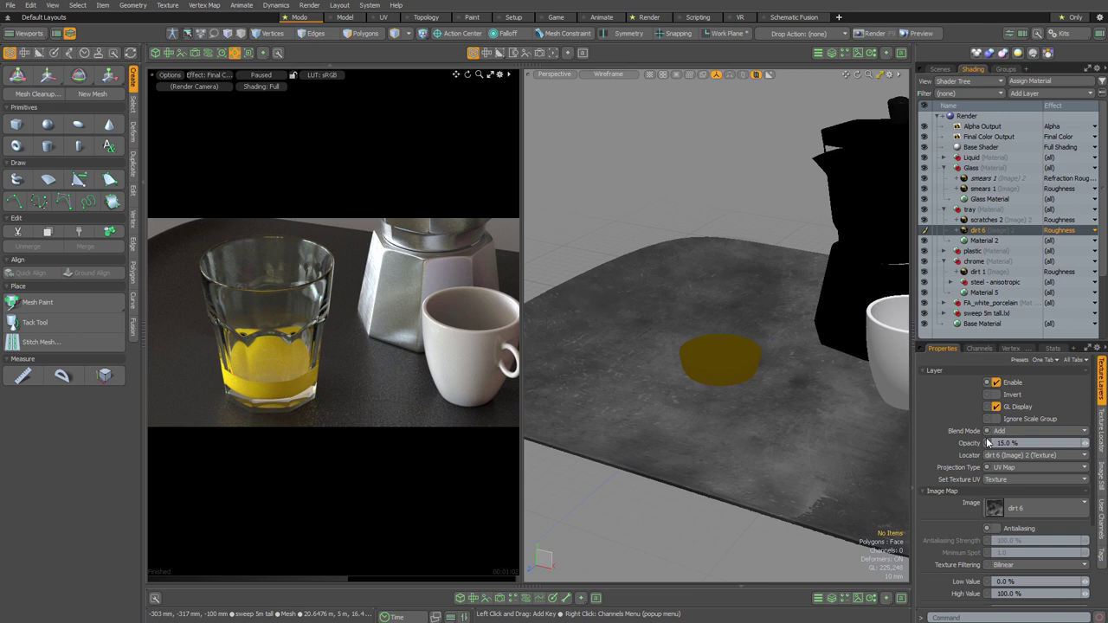
# Set the tray's scratches 2 layer opacity to 25% and resume the preview render.
pyautogui.click(981, 222)
pyautogui.click(997, 442)
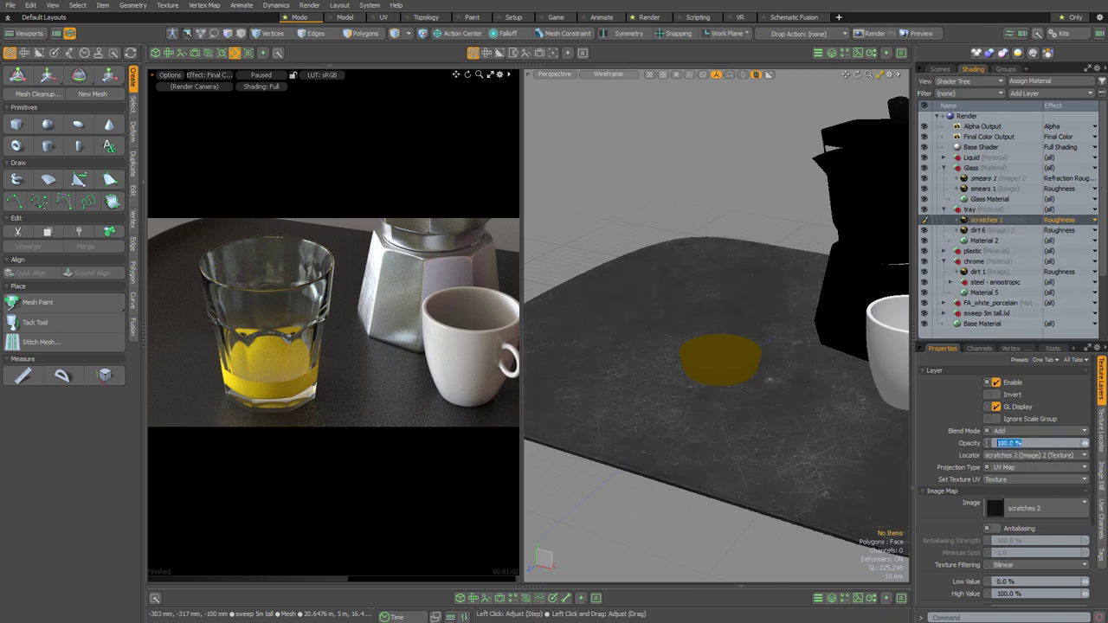
pyautogui.write('2')
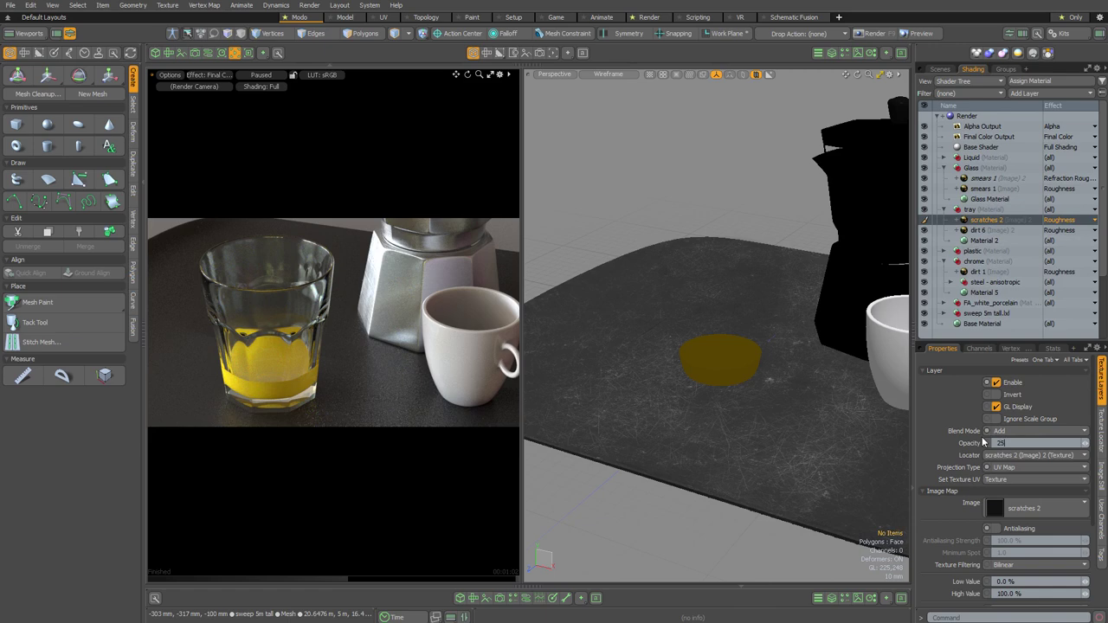
pyautogui.write('5')
pyautogui.press('Return')
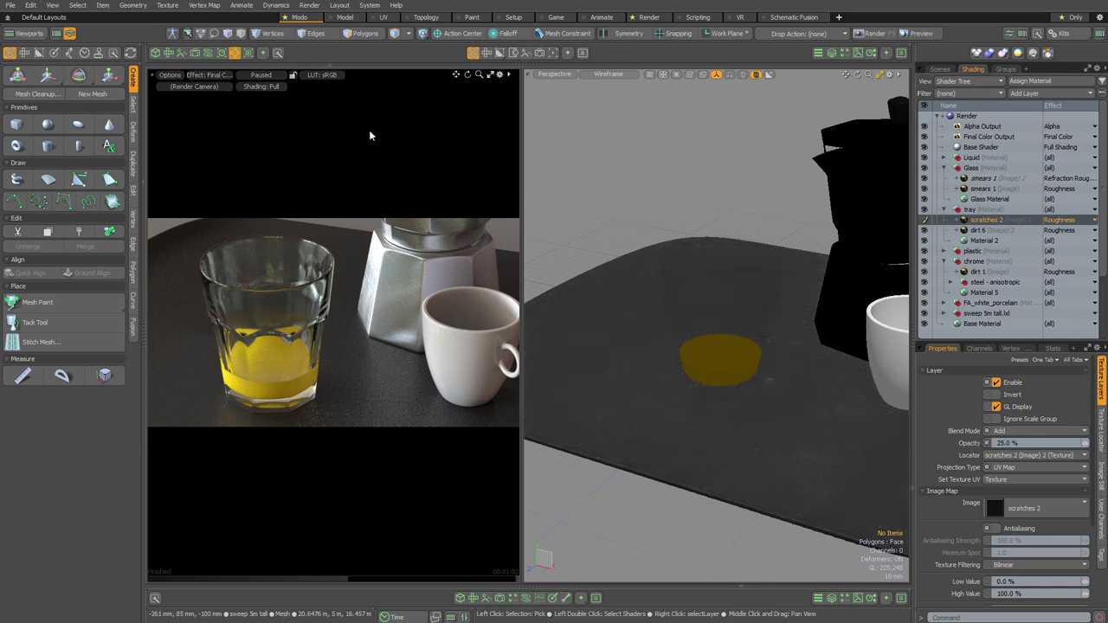
pyautogui.click(280, 78)
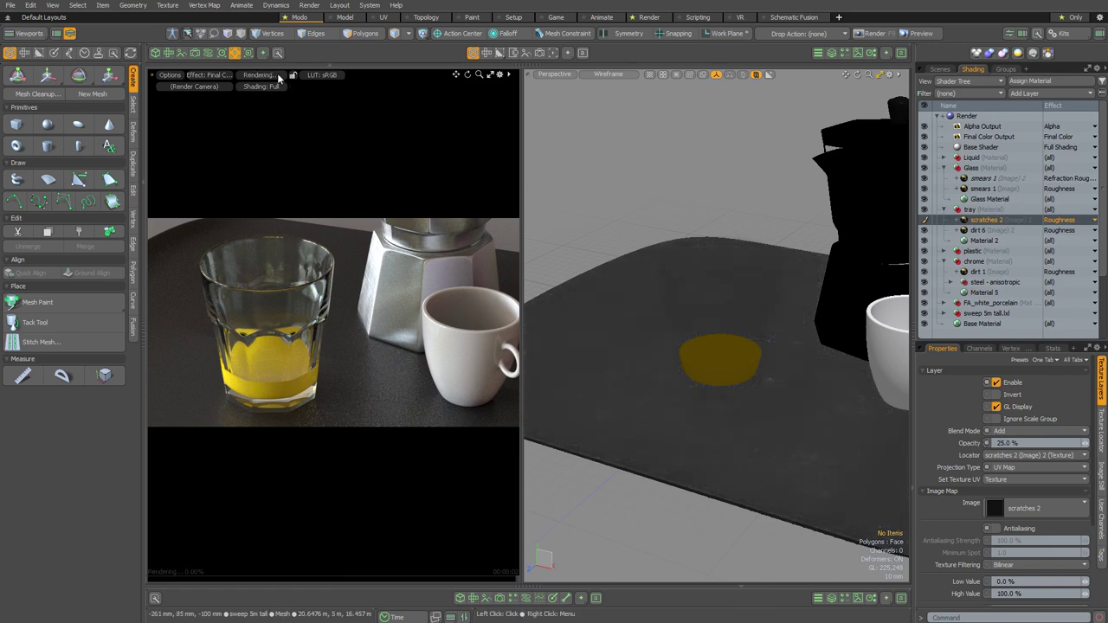